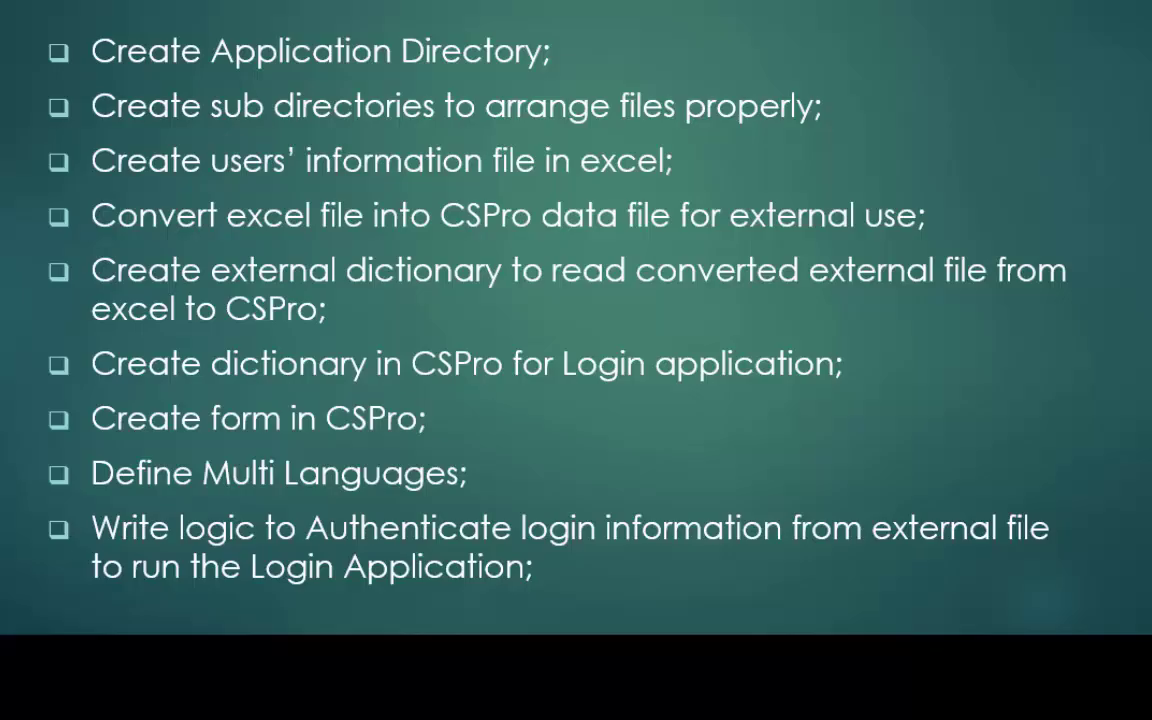
# Create a new folder named APP_Login inside the CSProTutorial folder.
pyautogui.rightClick(934, 519)
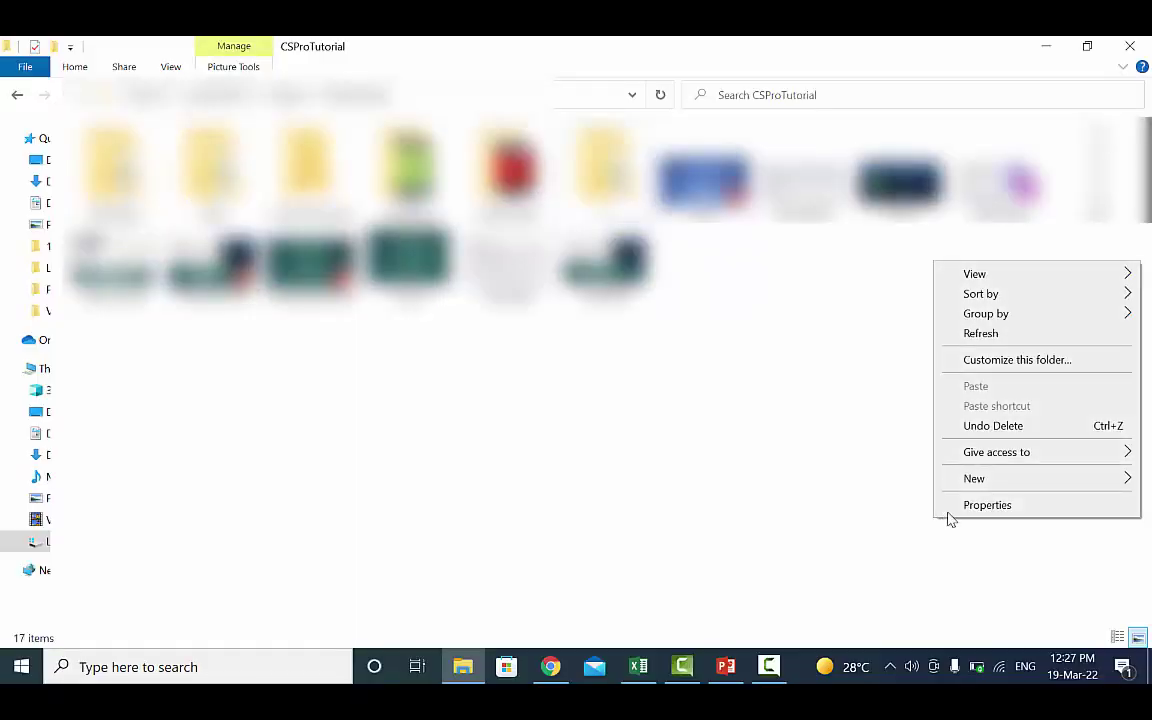
pyautogui.moveTo(970, 489)
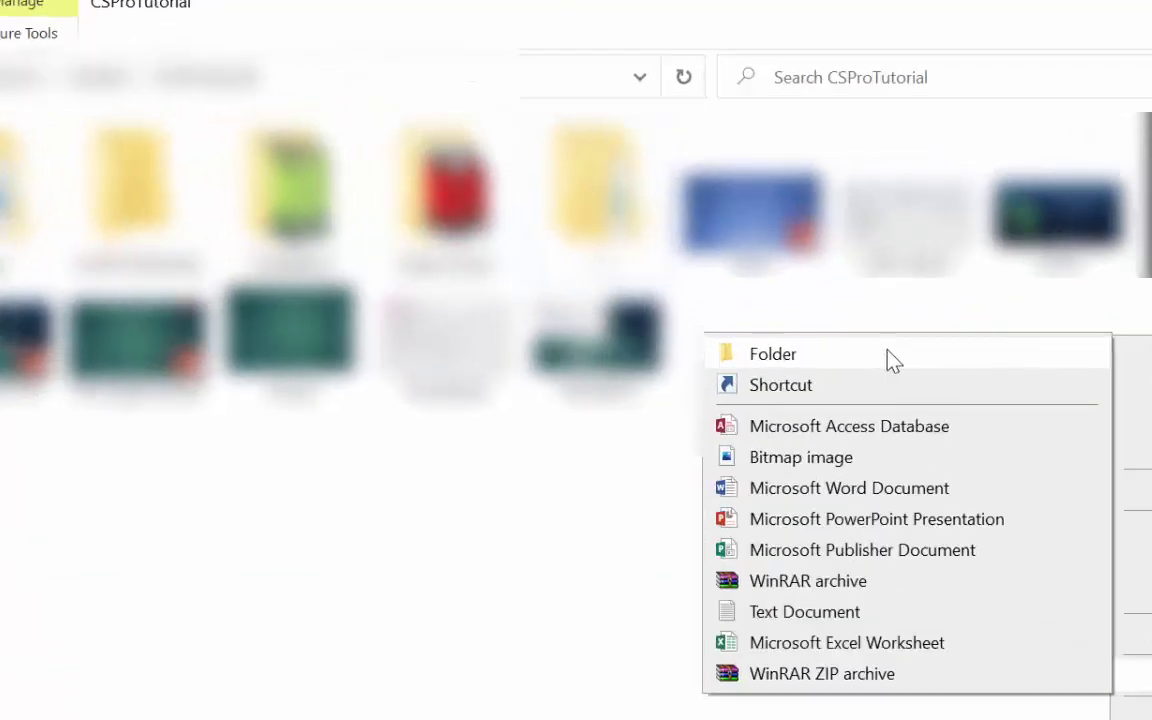
pyautogui.click(790, 273)
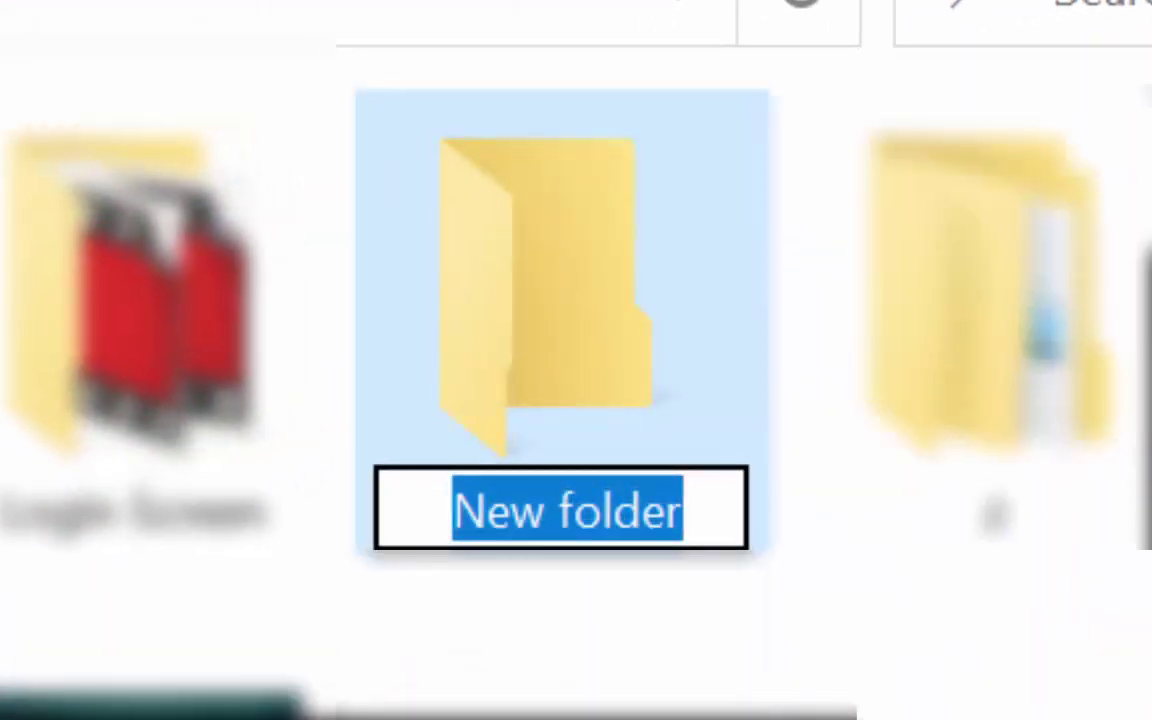
pyautogui.write('APP ')
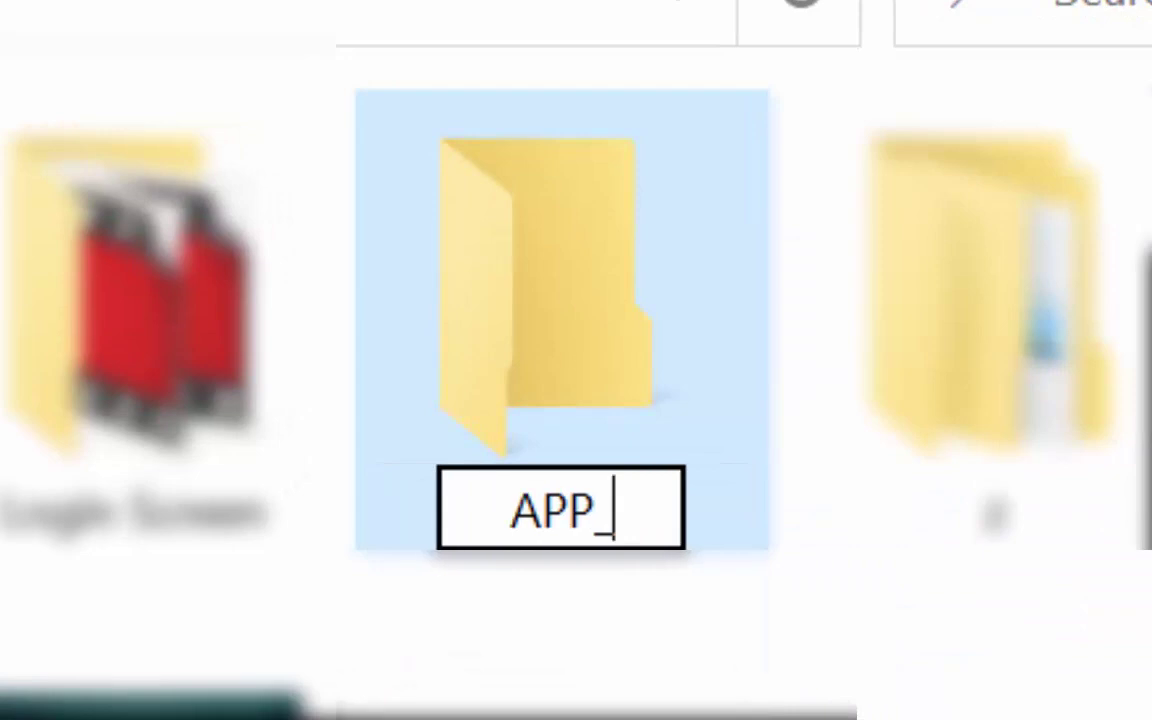
pyautogui.write('Login')
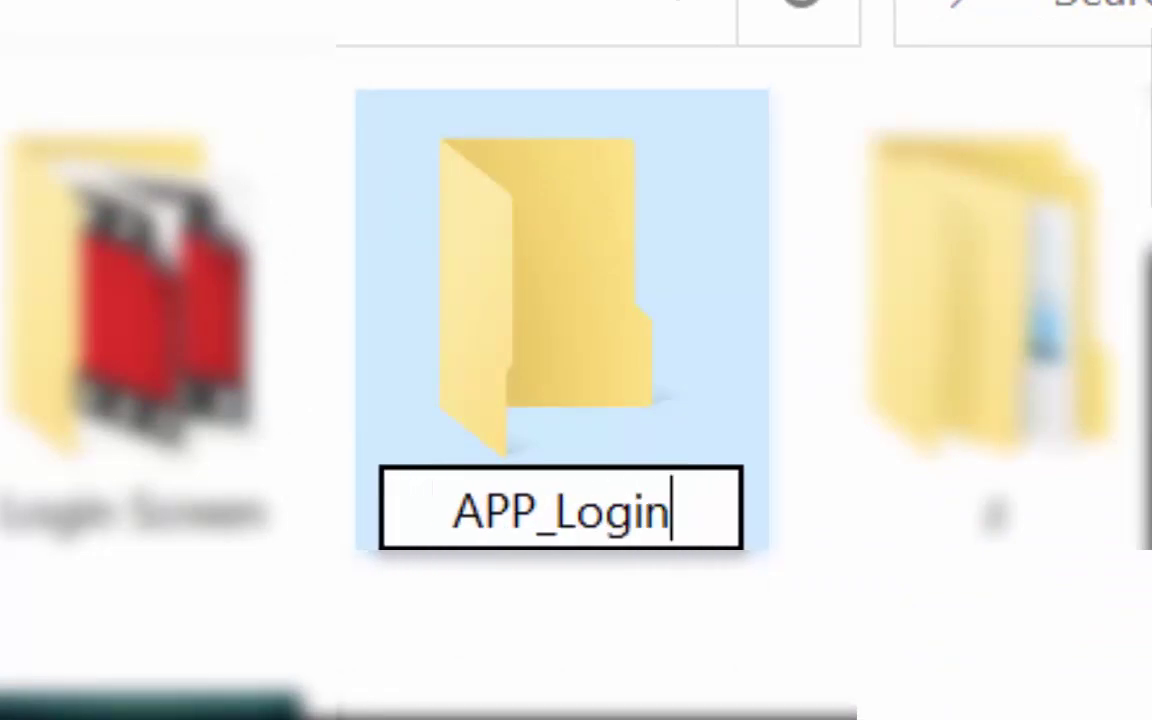
pyautogui.press('Return')
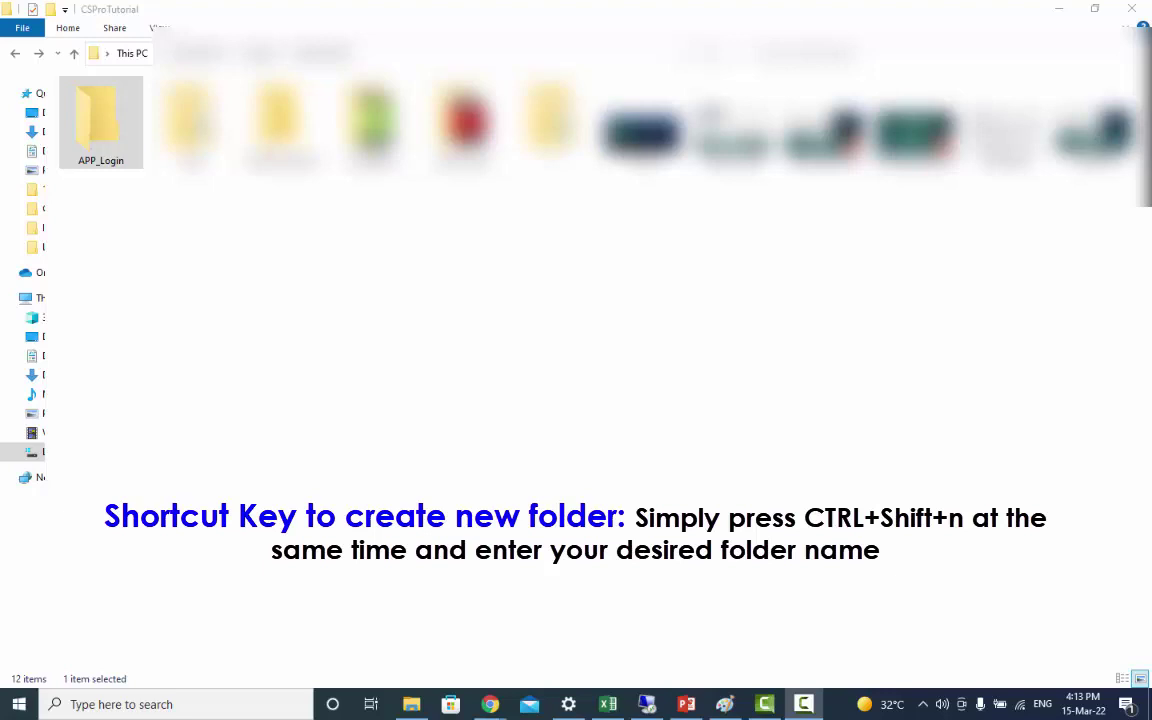
# Open the APP_Login folder and look over its subfolders 101_Login, 102_Ext_Dic, 103_Ext_Data and 104_Excel.
pyautogui.doubleClick(116, 112)
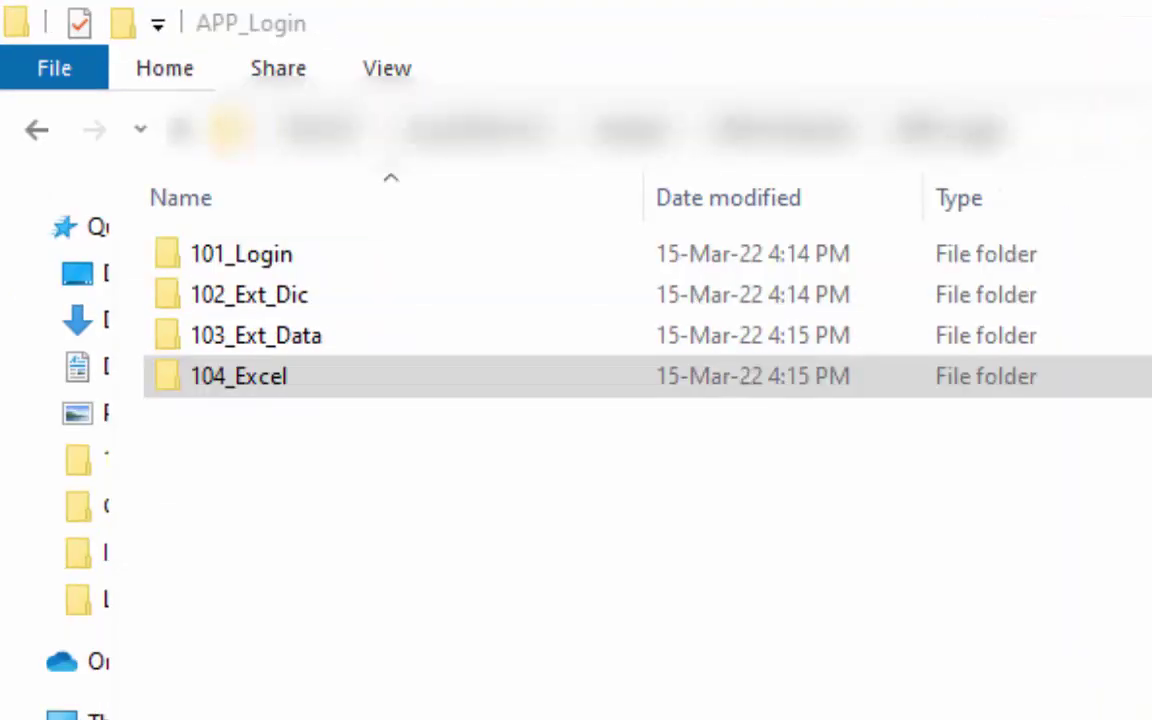
pyautogui.click(294, 268)
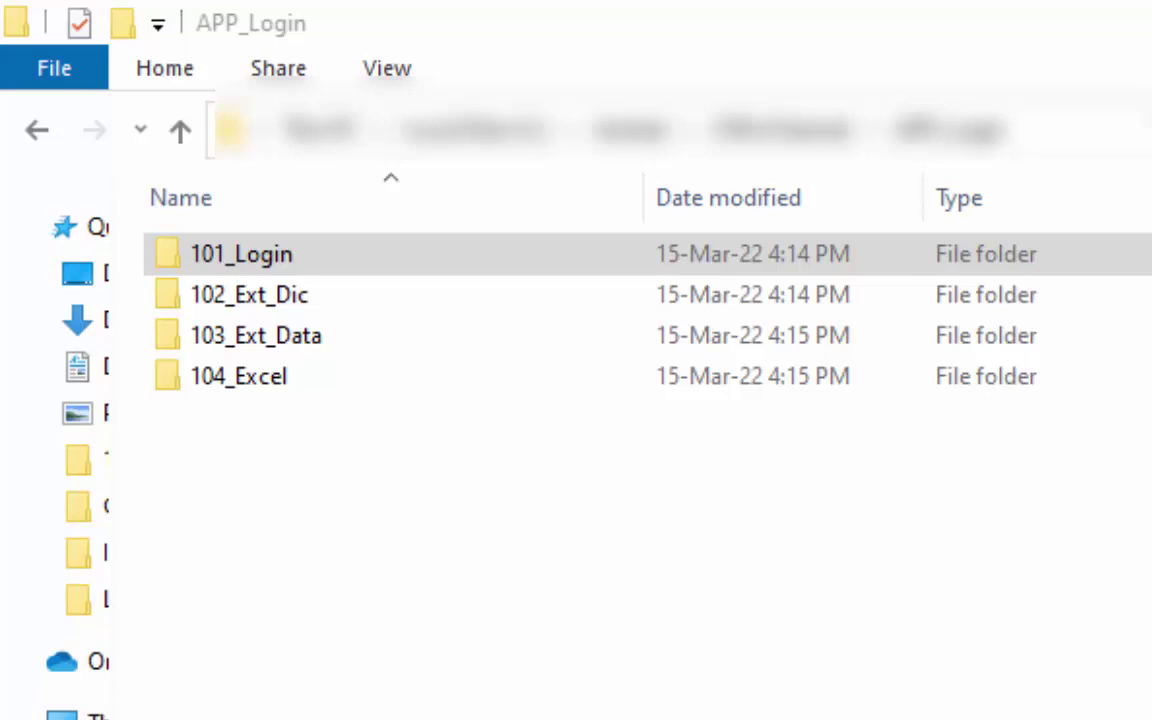
pyautogui.click(249, 294)
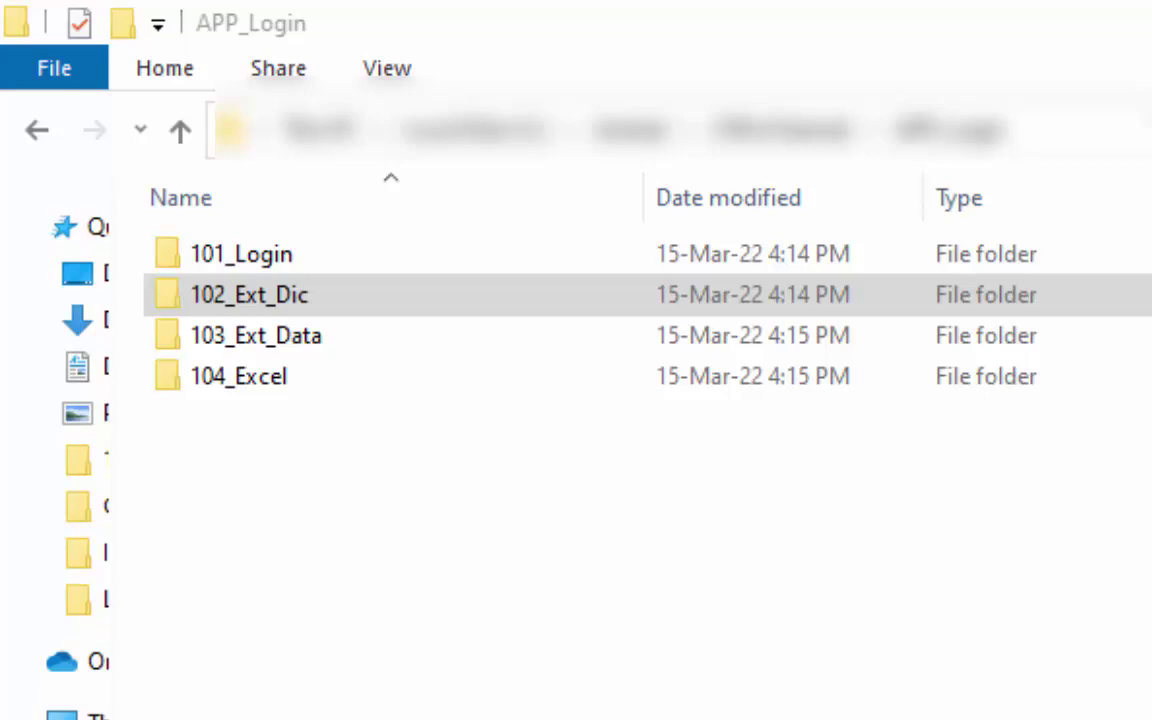
pyautogui.click(255, 335)
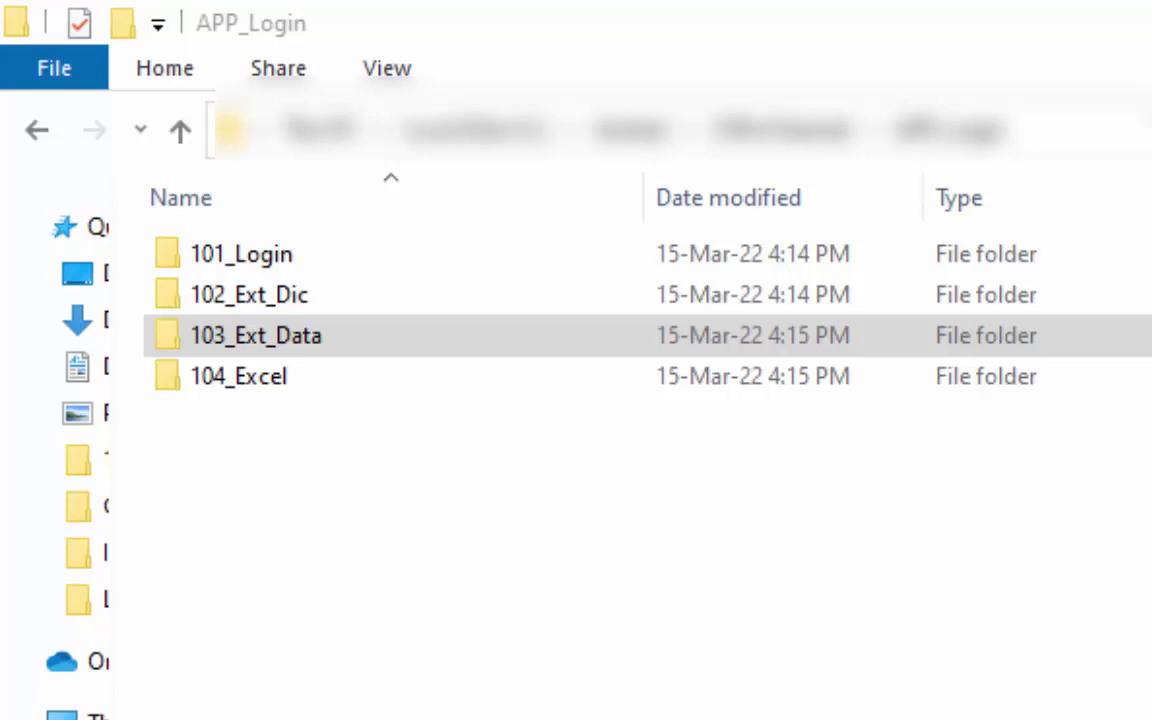
pyautogui.click(239, 376)
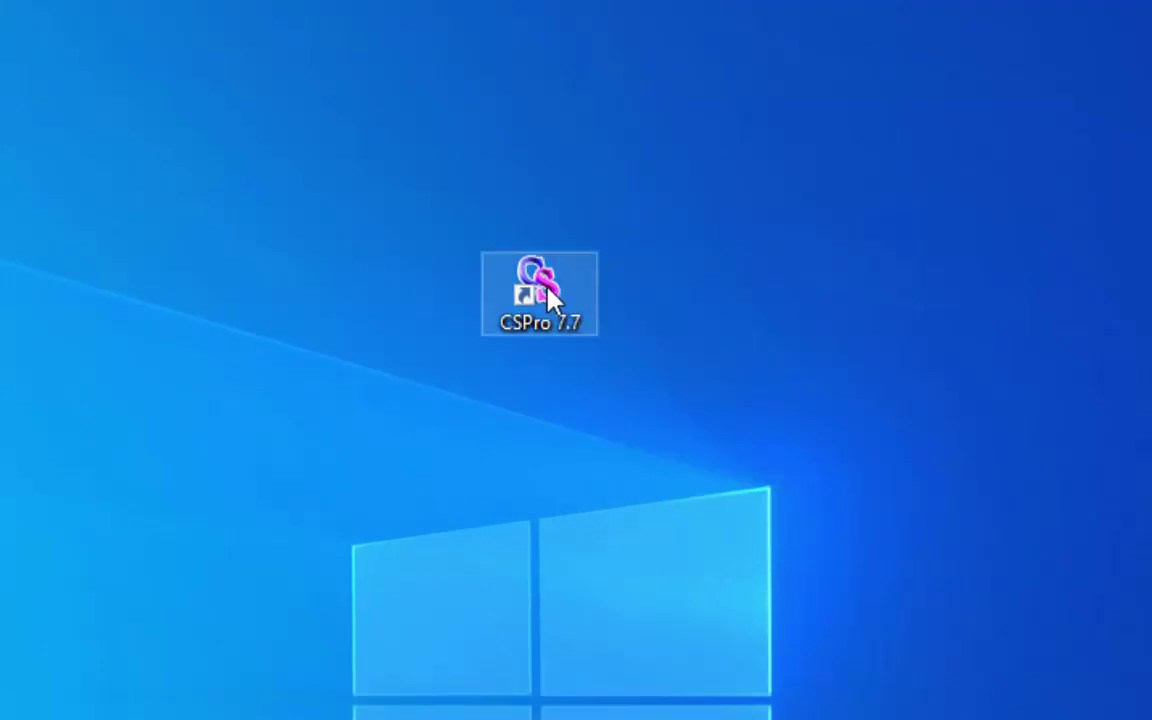
# Launch CSPro 7.7 from the desktop and leave the startup and new-application dialogs without creating an application.
pyautogui.doubleClick(546, 292)
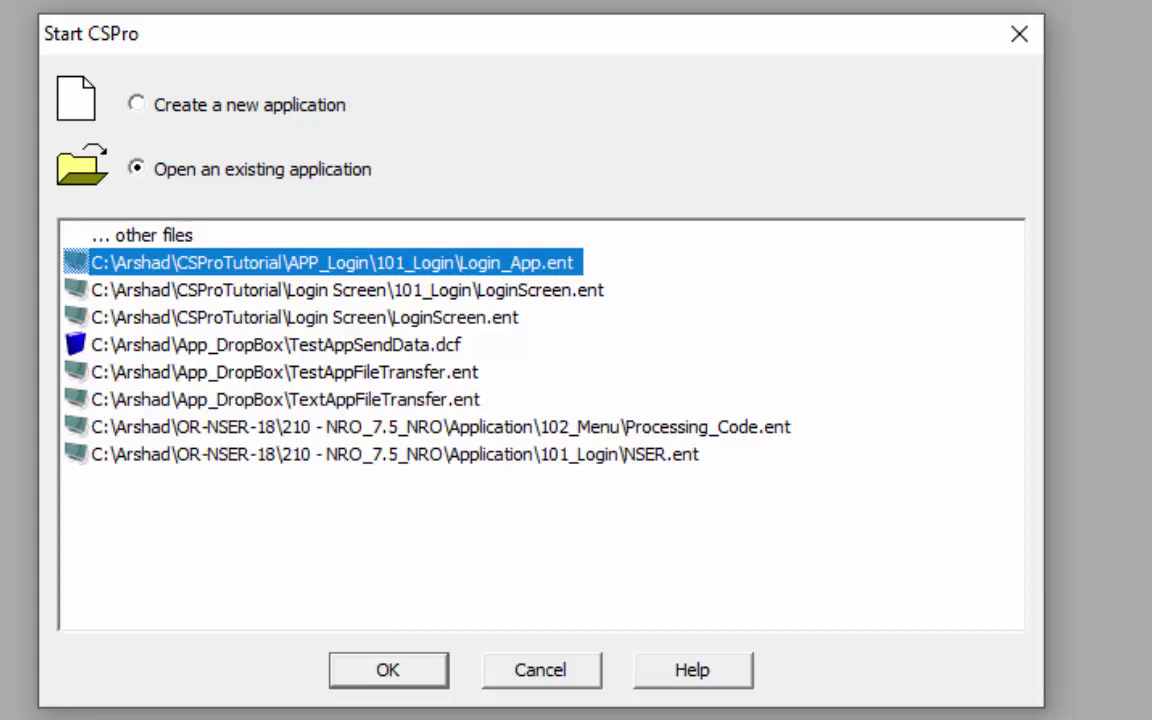
pyautogui.click(309, 113)
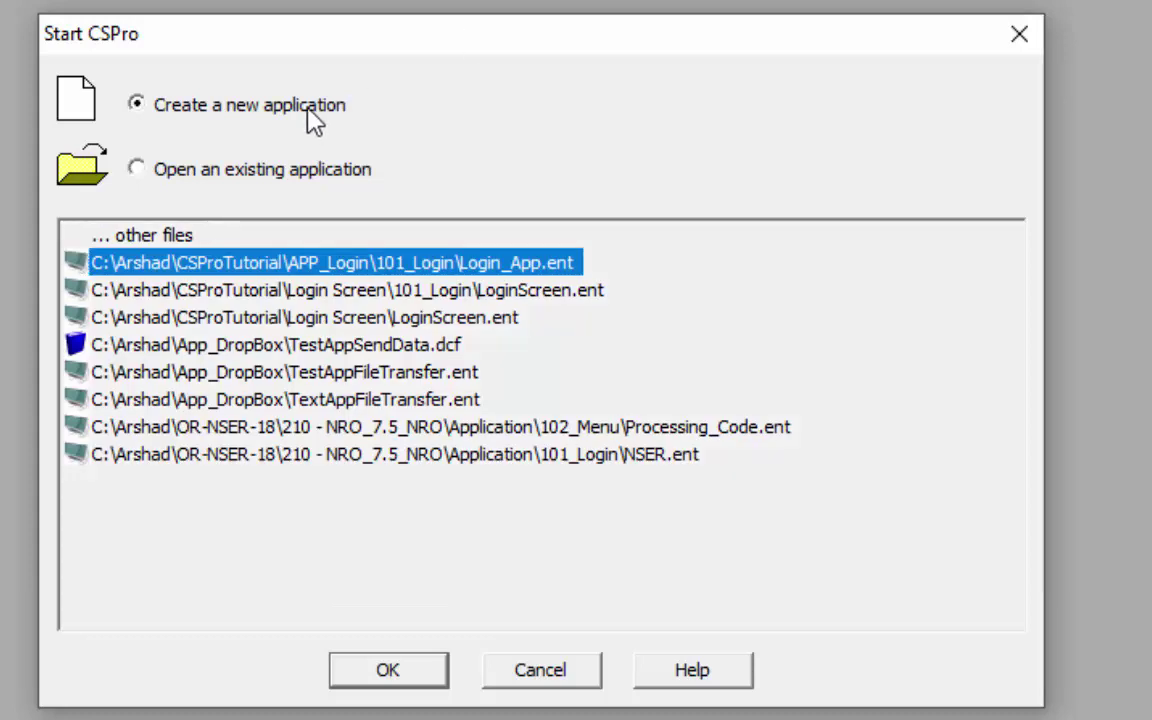
pyautogui.click(395, 671)
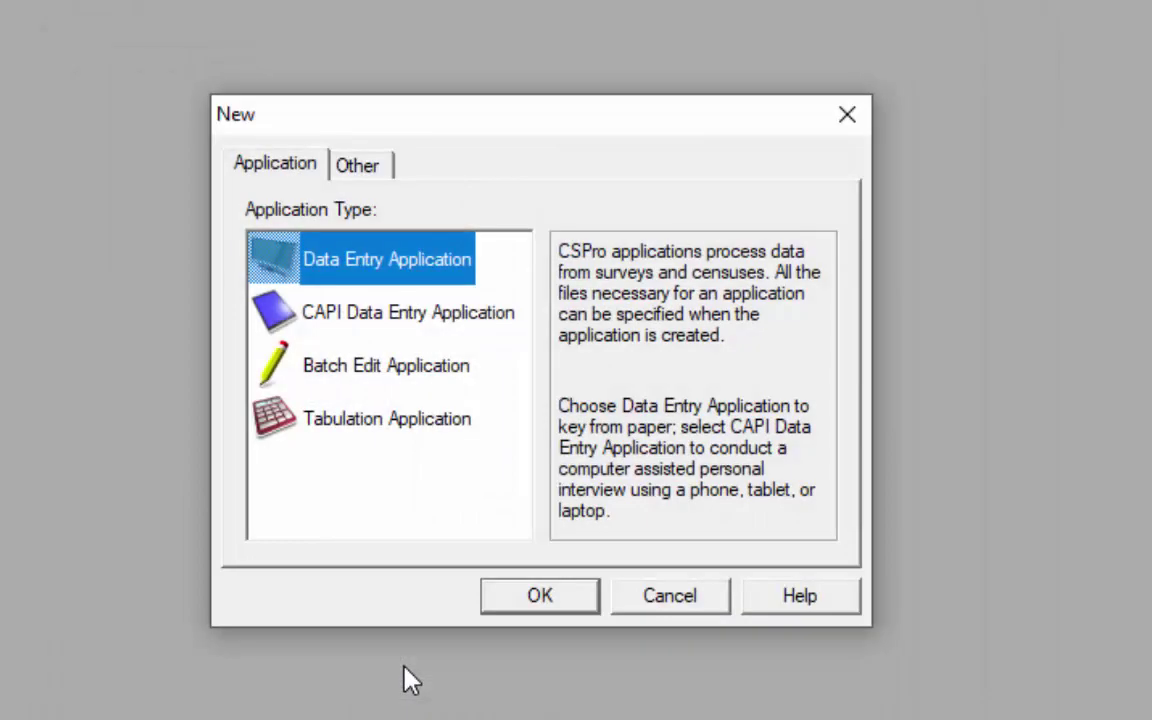
pyautogui.click(648, 607)
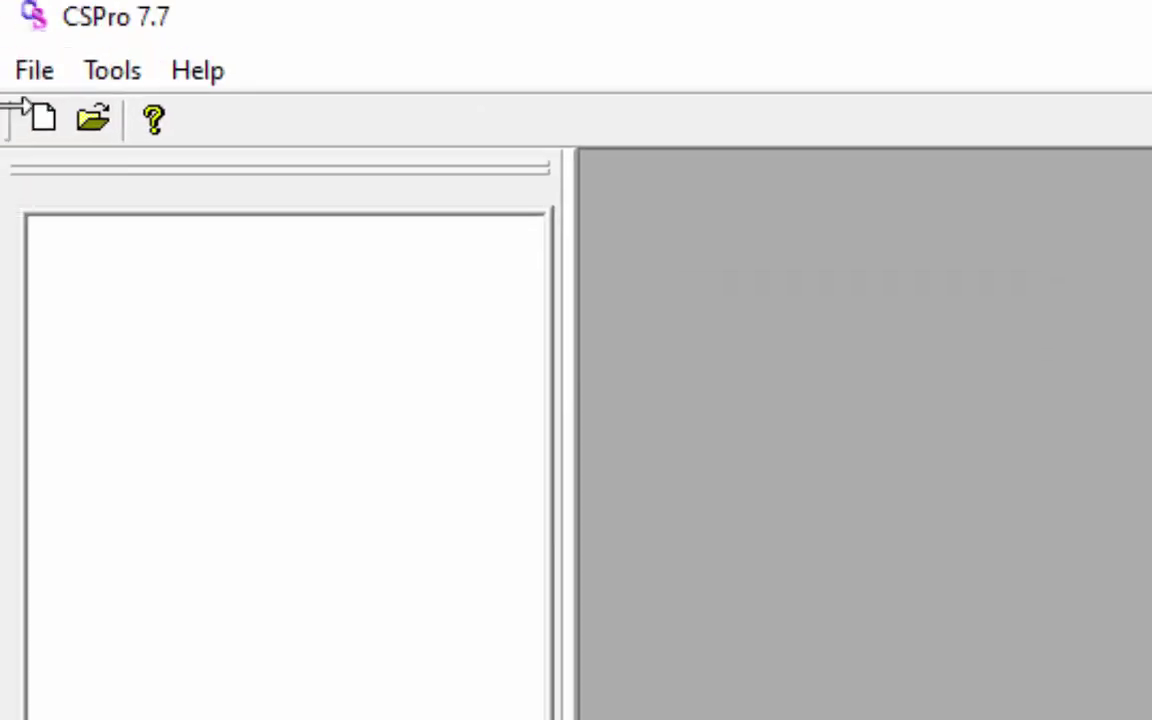
# Create a new CAPI Data Entry Application named Login_App in the 101_Login folder of APP_Login.
pyautogui.click(24, 77)
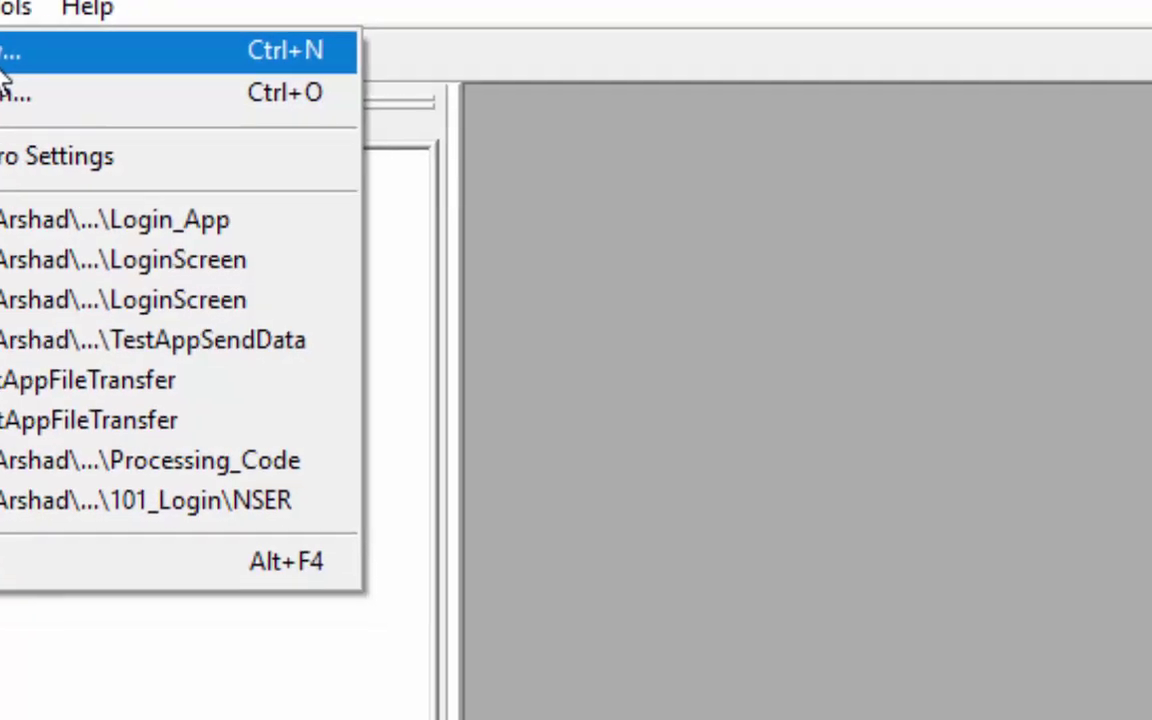
pyautogui.click(100, 125)
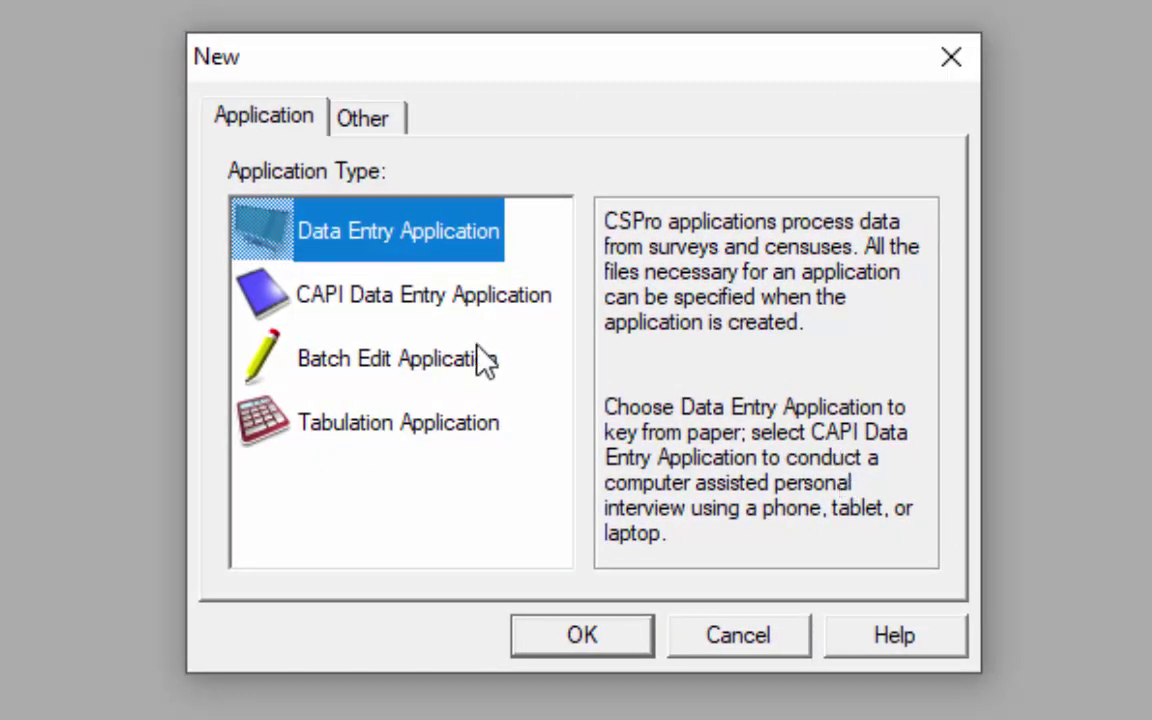
pyautogui.click(466, 316)
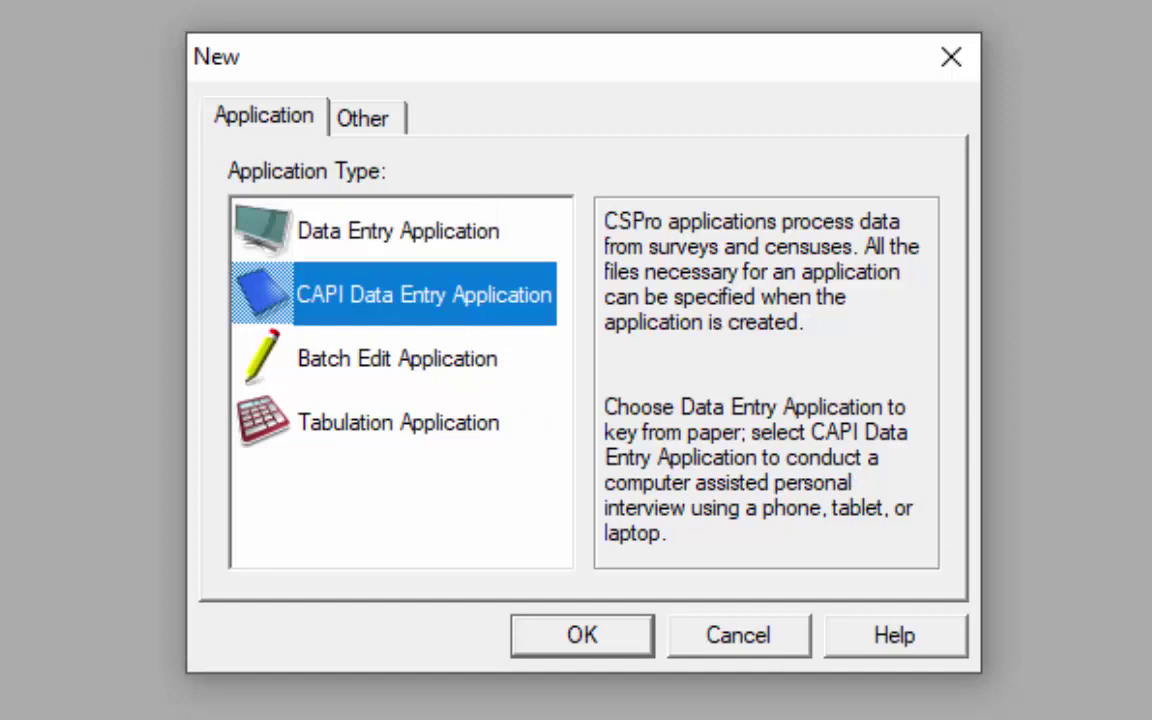
pyautogui.press('Return')
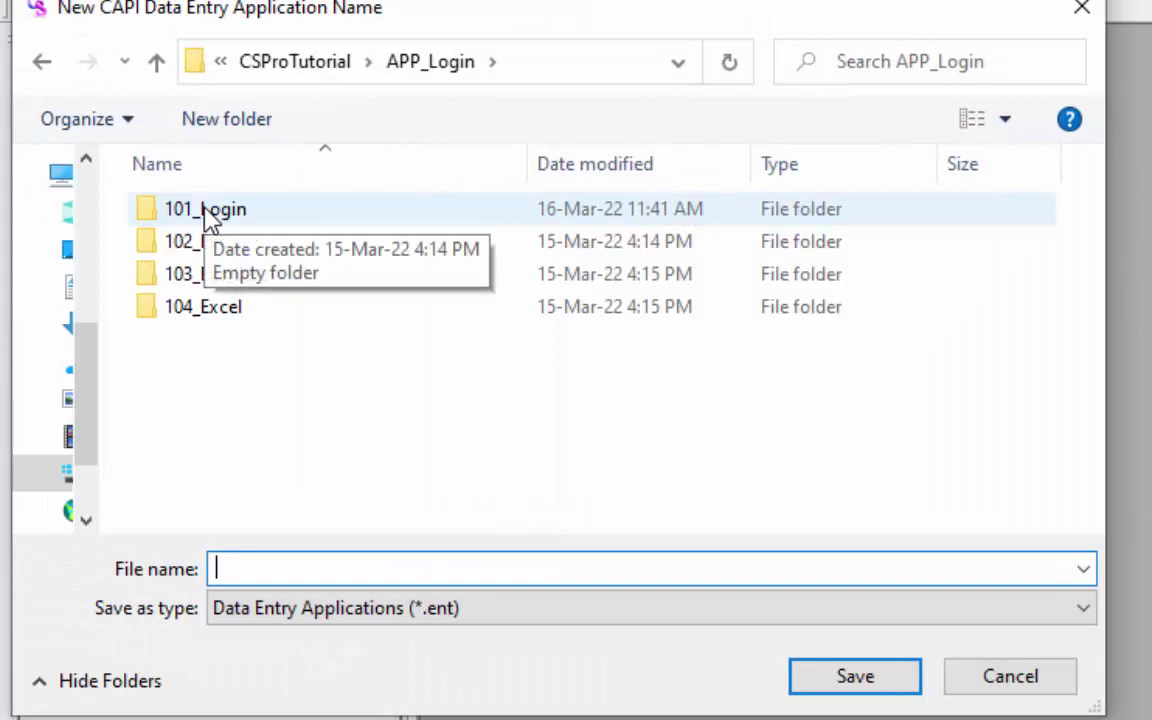
pyautogui.doubleClick(207, 219)
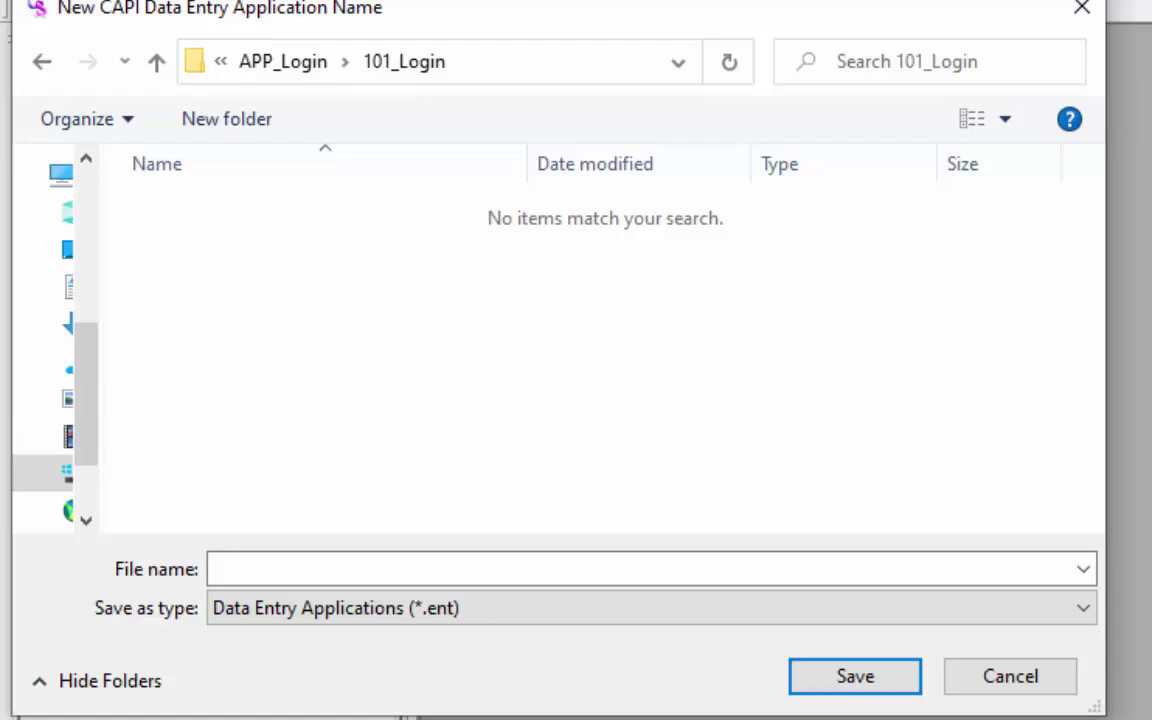
pyautogui.write('Login_App')
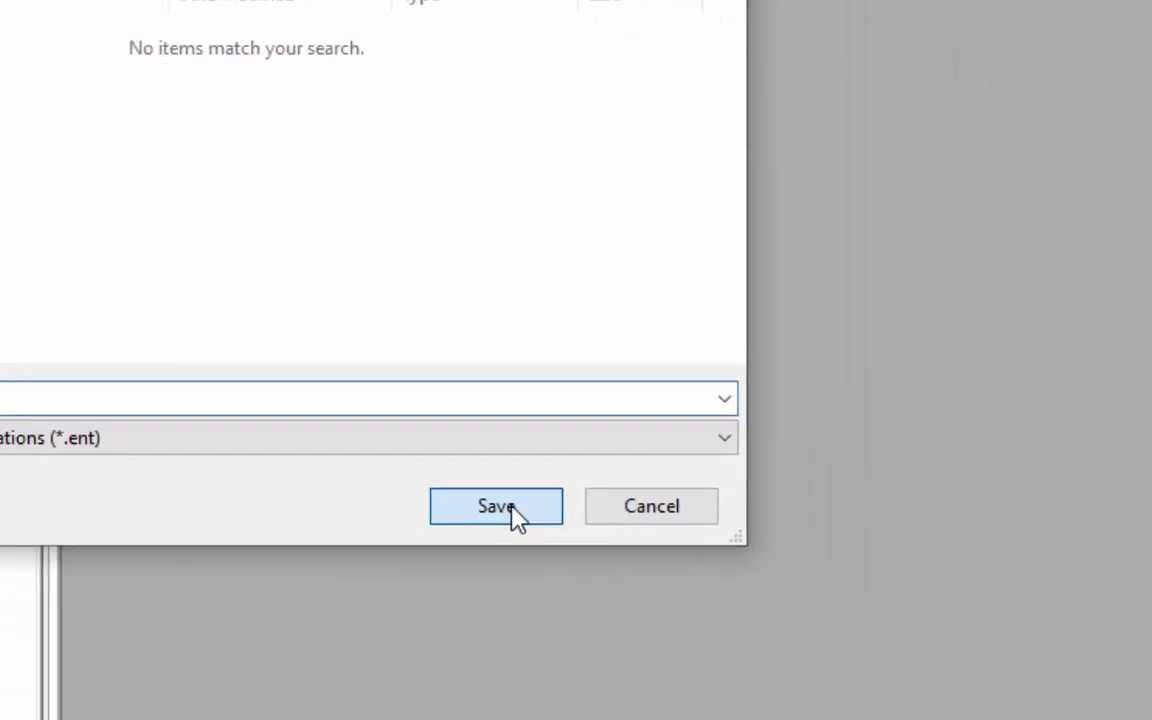
pyautogui.click(512, 505)
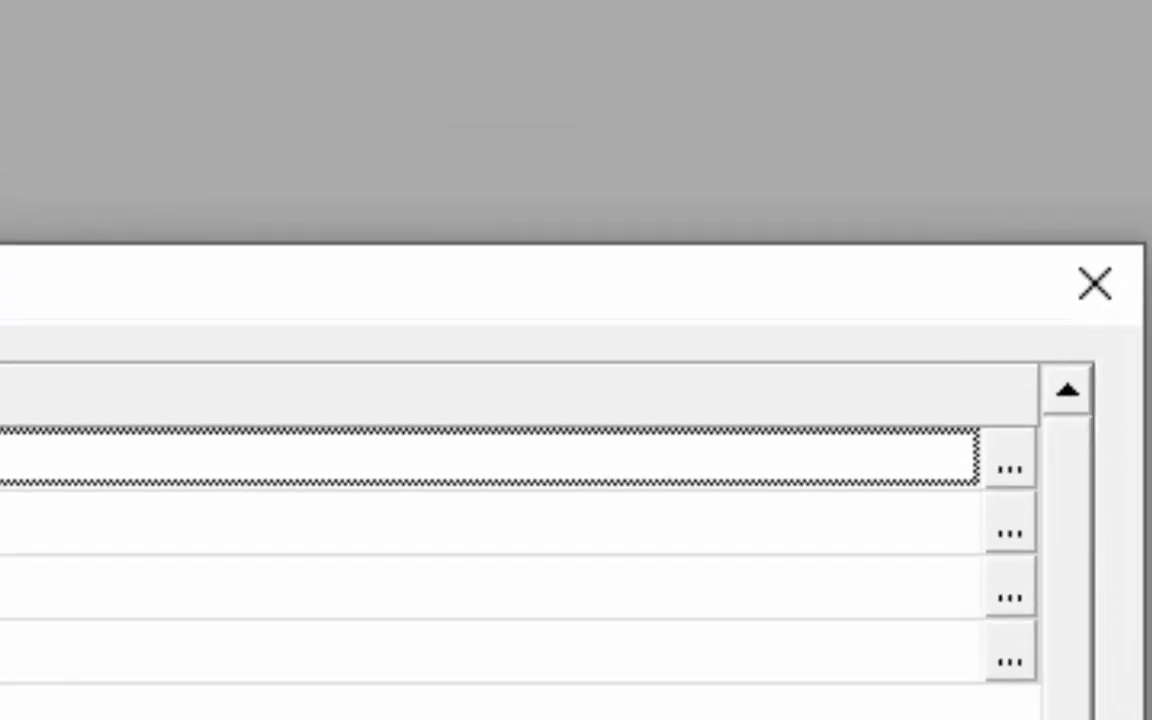
# Assign a new input dictionary named Login_App in the 101_Login folder and have the dictionary file created.
pyautogui.click(1006, 469)
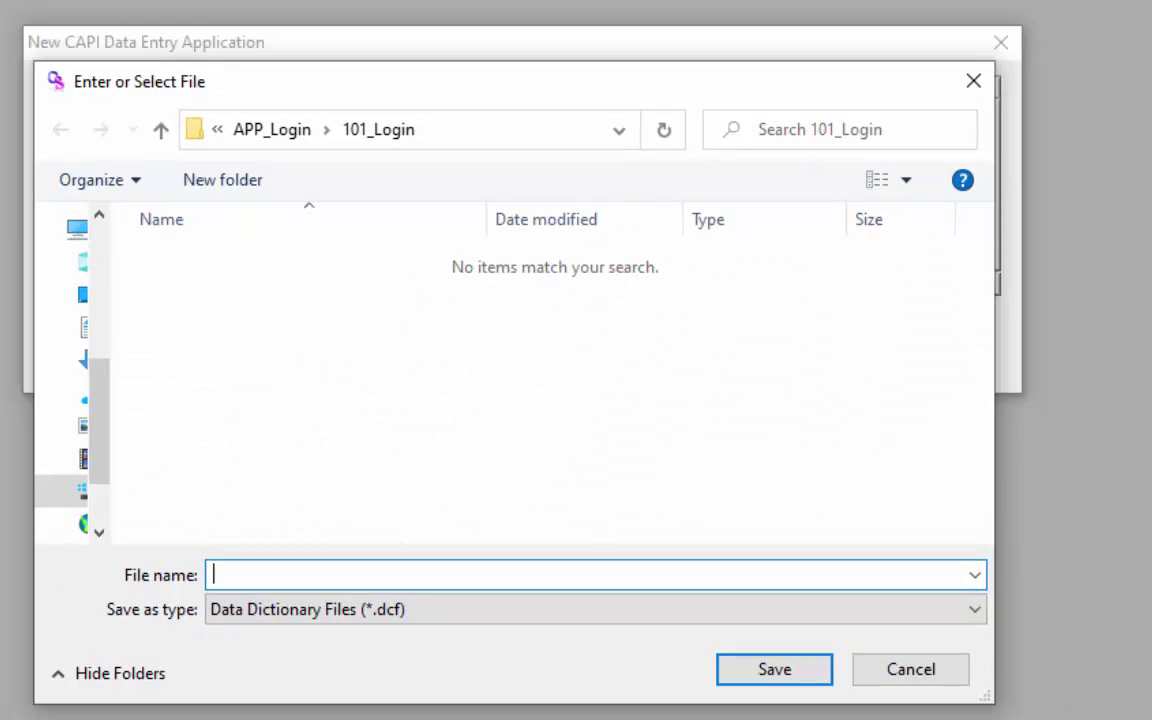
pyautogui.write('Login_App')
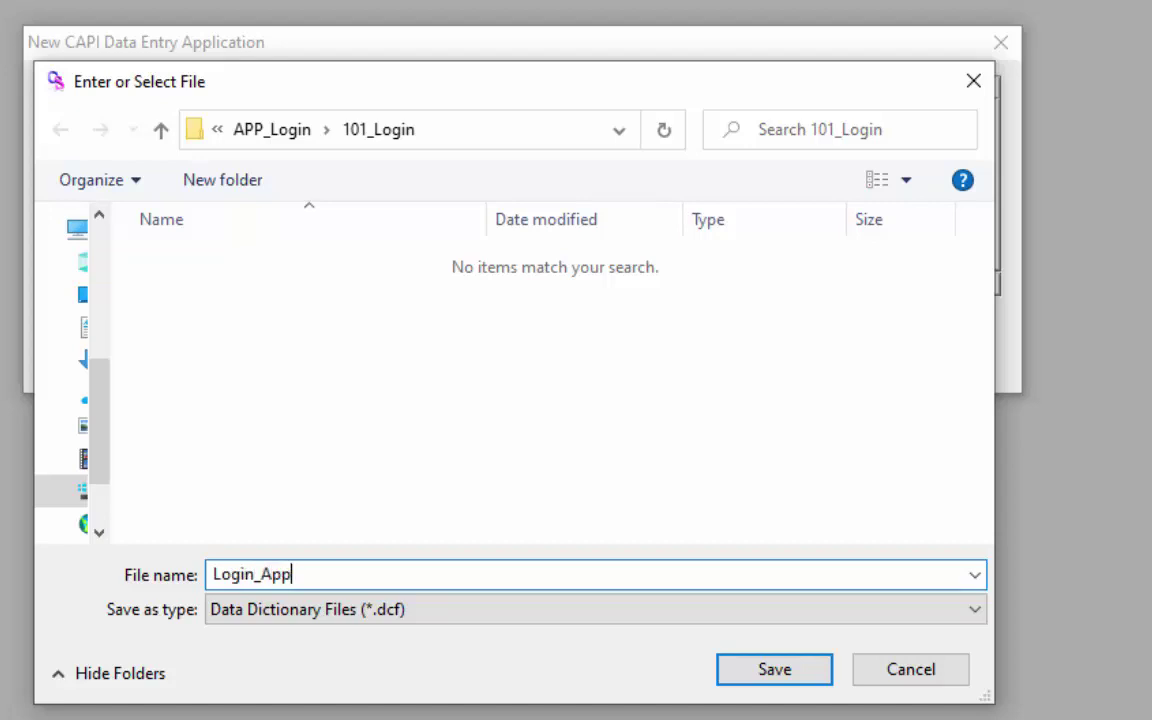
pyautogui.click(790, 672)
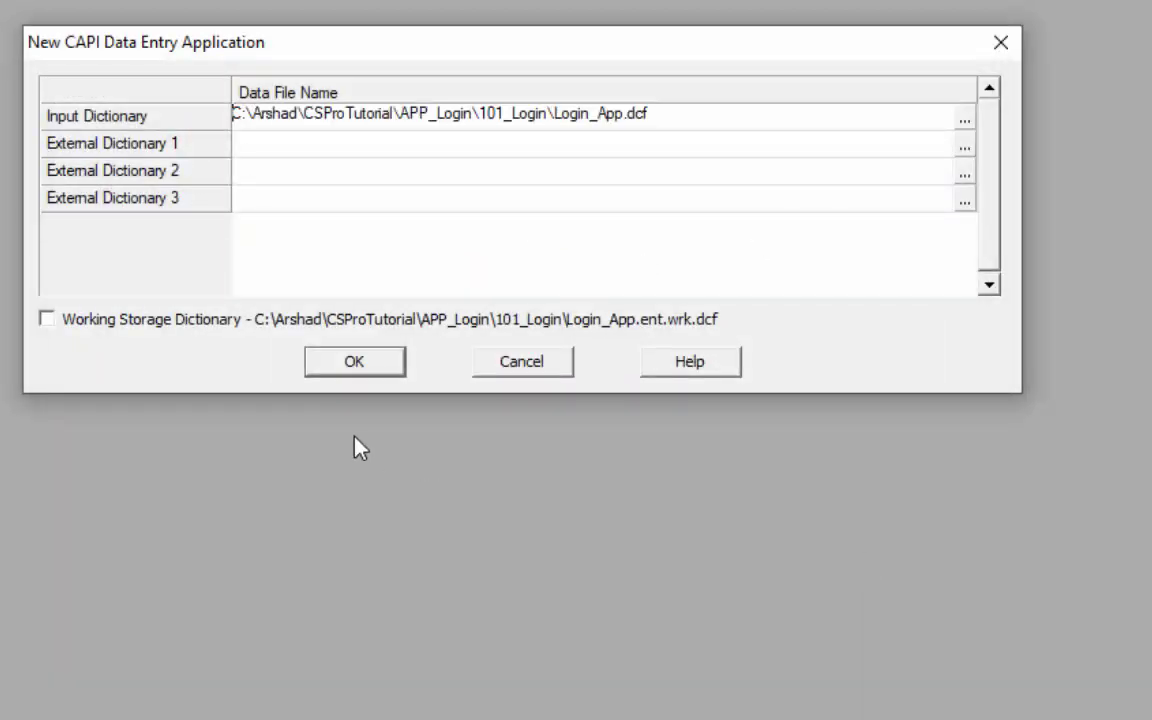
pyautogui.click(340, 370)
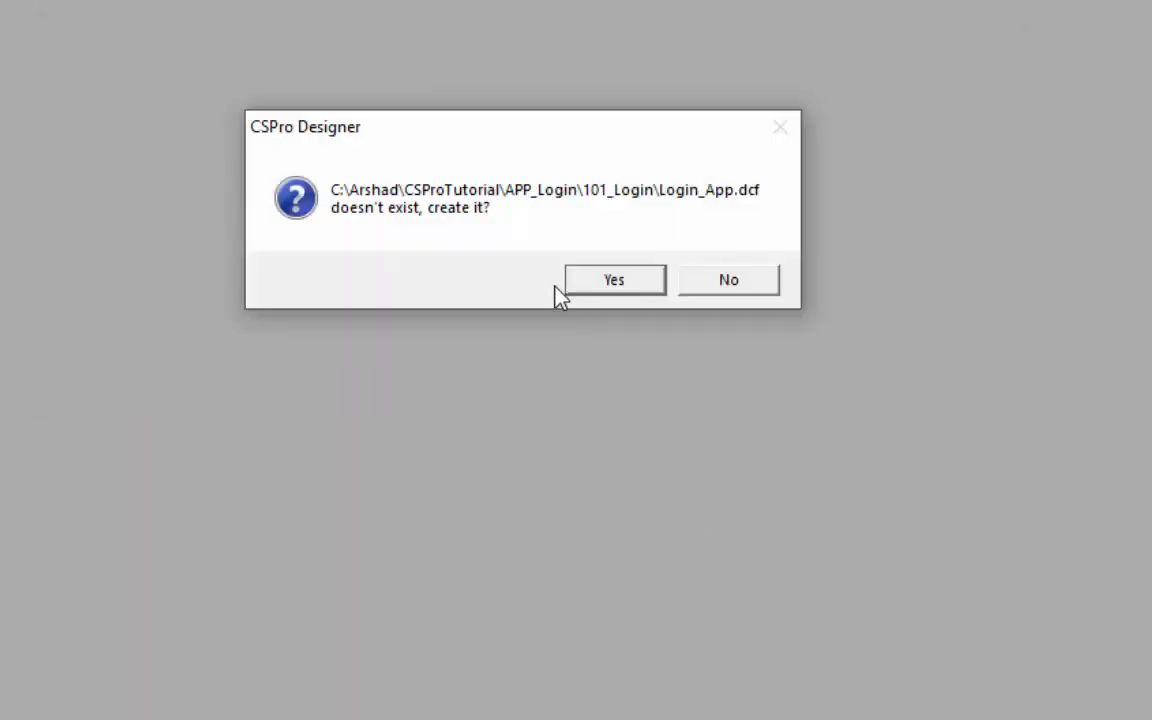
pyautogui.click(627, 287)
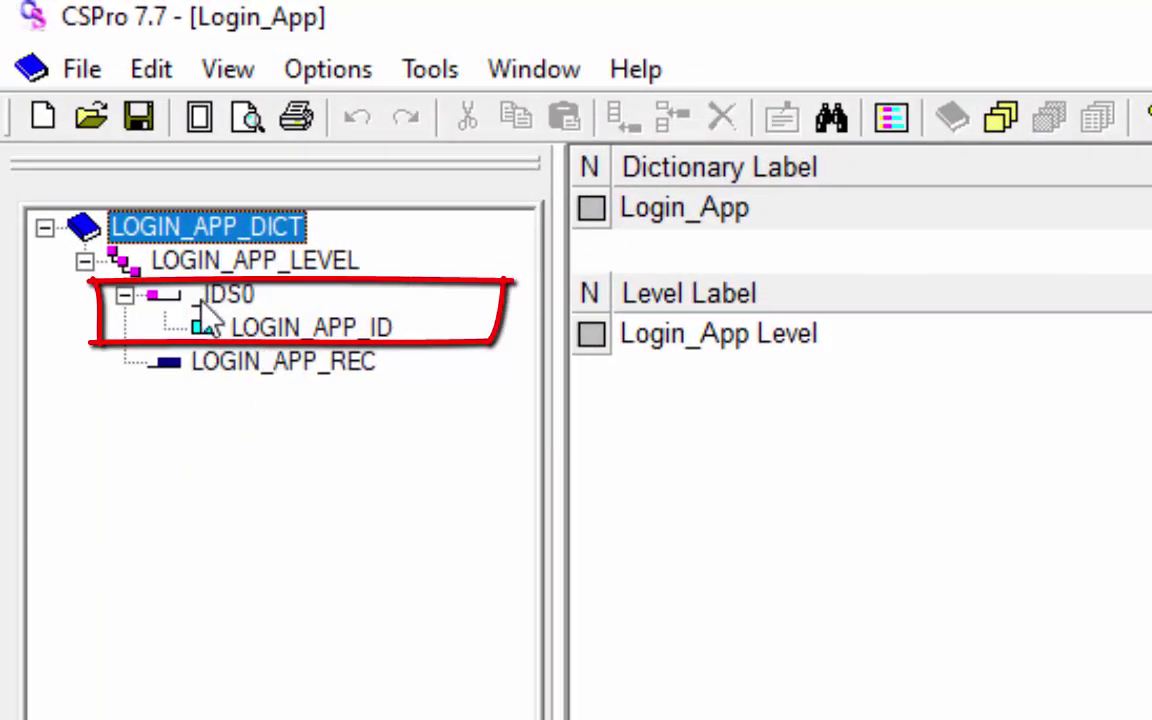
# Change the label of the LOGIN_APP_ID identification item to "Login Identification", keeping its item name and numeric data type.
pyautogui.click(212, 297)
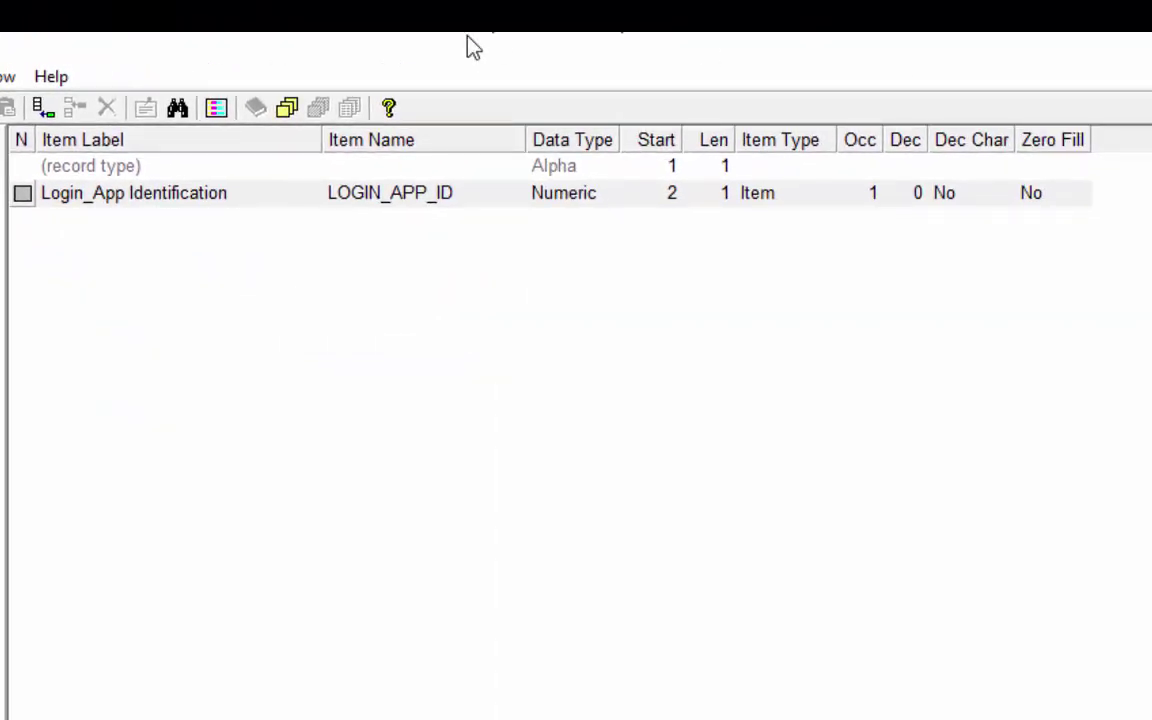
pyautogui.click(162, 200)
pyautogui.click(162, 201)
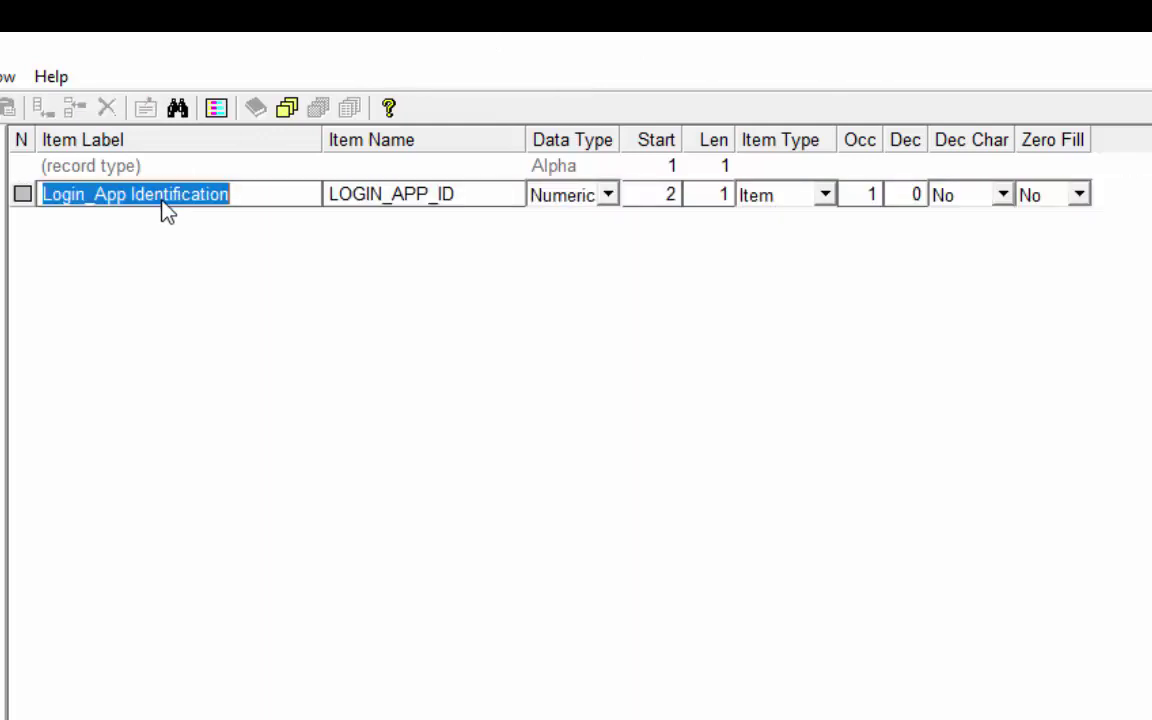
pyautogui.click(162, 200)
pyautogui.press('BackSpace')
pyautogui.press('BackSpace')
pyautogui.press('BackSpace')
pyautogui.press('BackSpace')
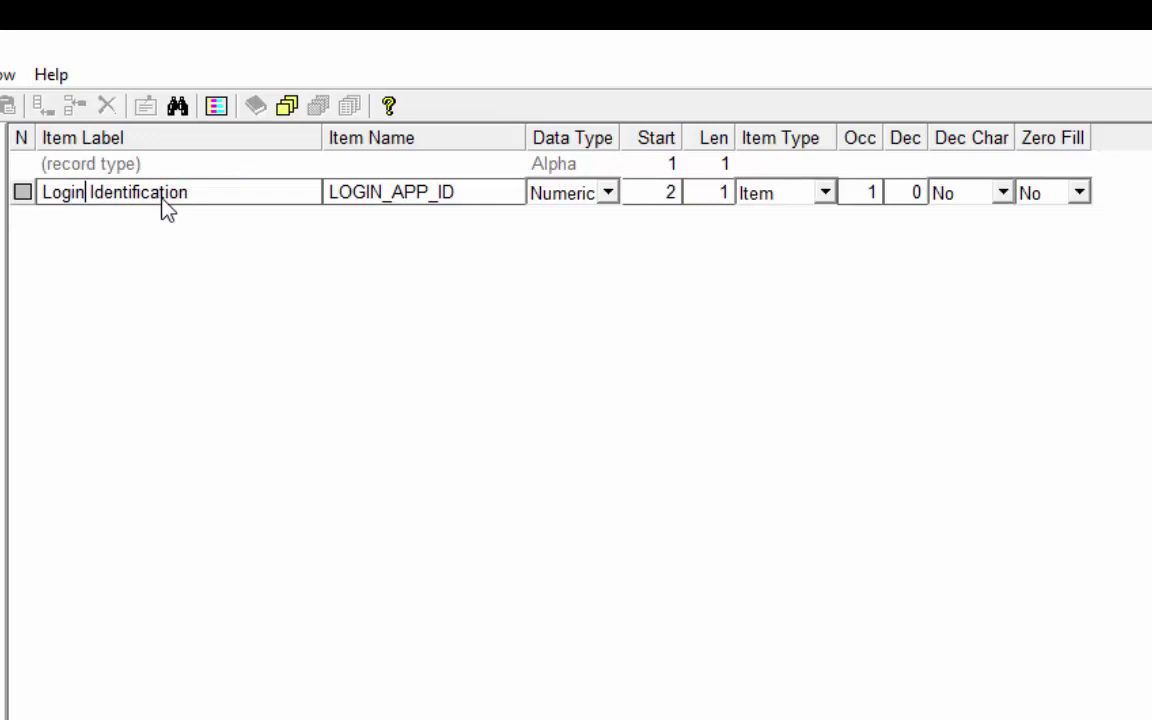
pyautogui.press('Tab')
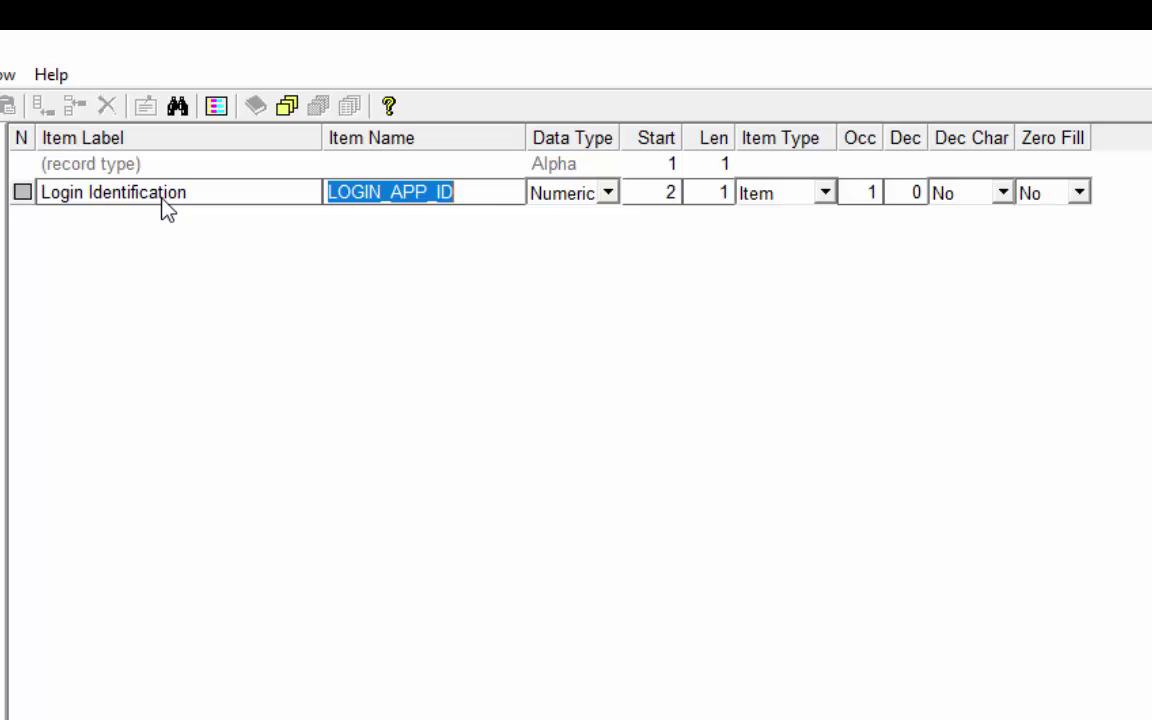
pyautogui.press('Tab')
pyautogui.press('Tab')
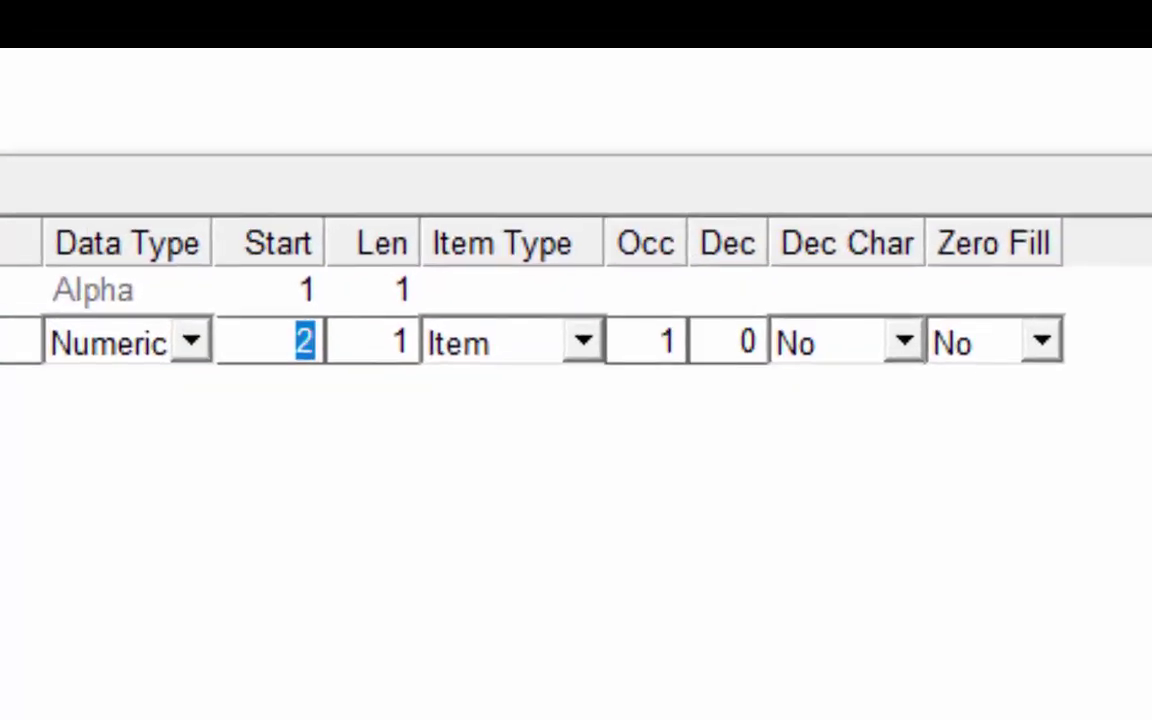
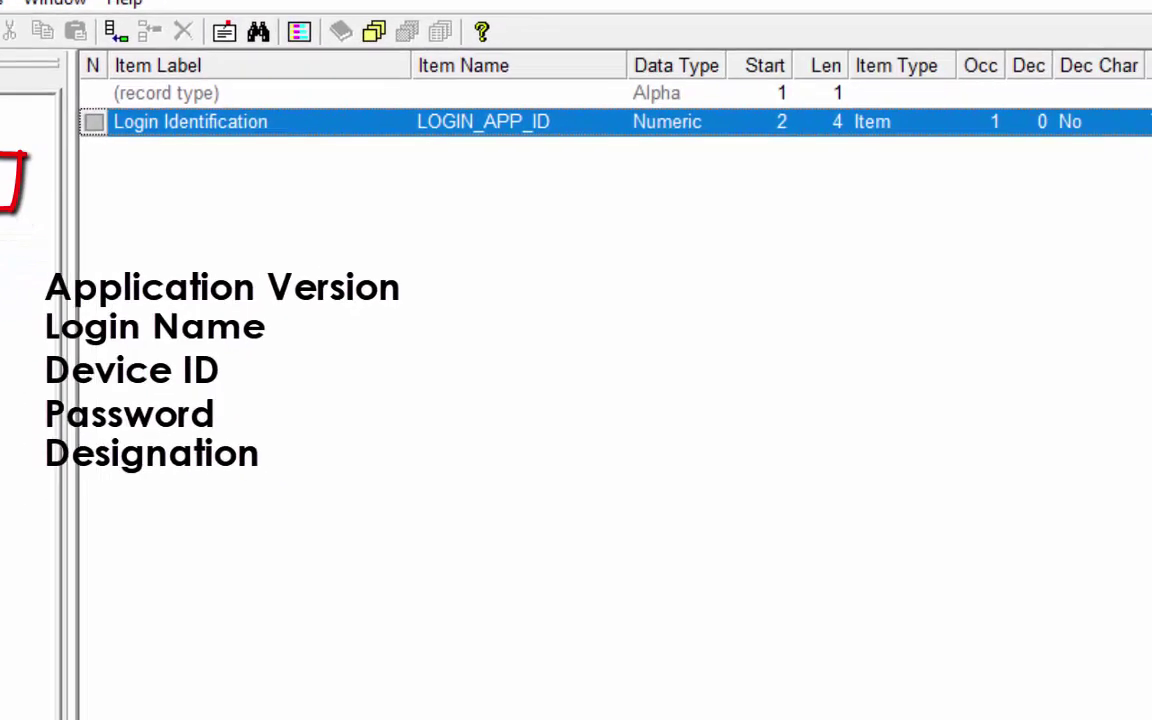
# Add an item labelled "Application Version" to the login record and name it APP_VERSION.
pyautogui.rightClick(343, 297)
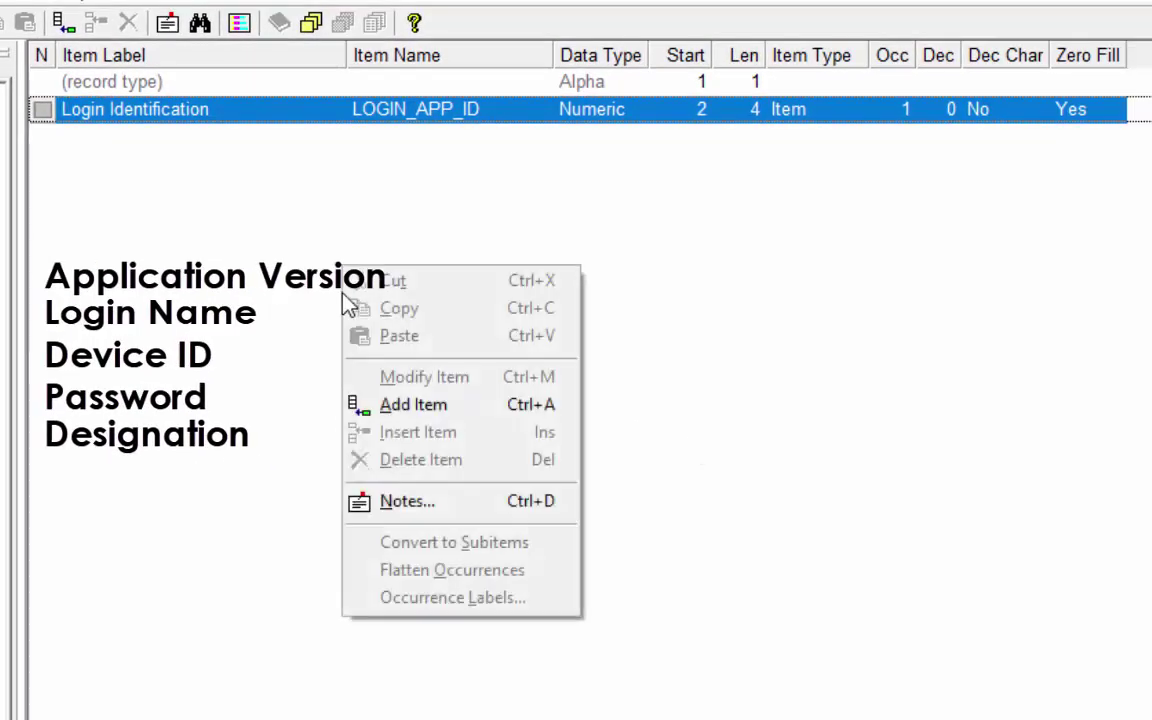
pyautogui.click(446, 412)
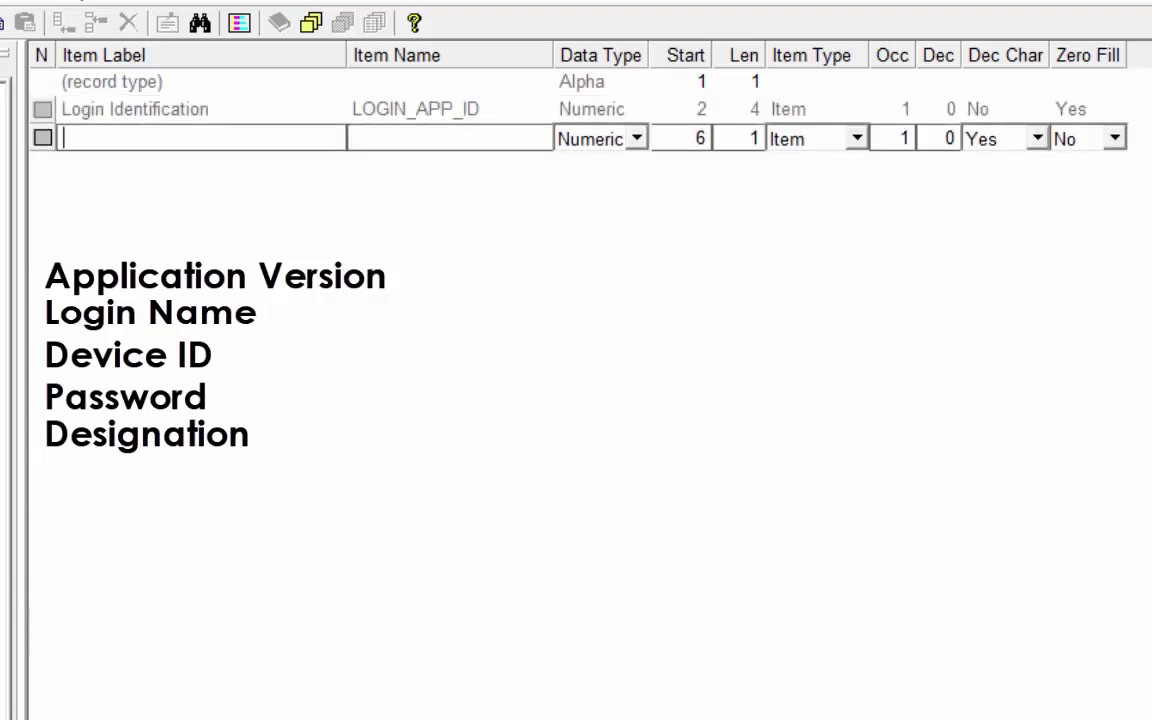
pyautogui.write('app')
pyautogui.press('BackSpace')
pyautogui.press('BackSpace')
pyautogui.press('BackSpace')
pyautogui.write('Application')
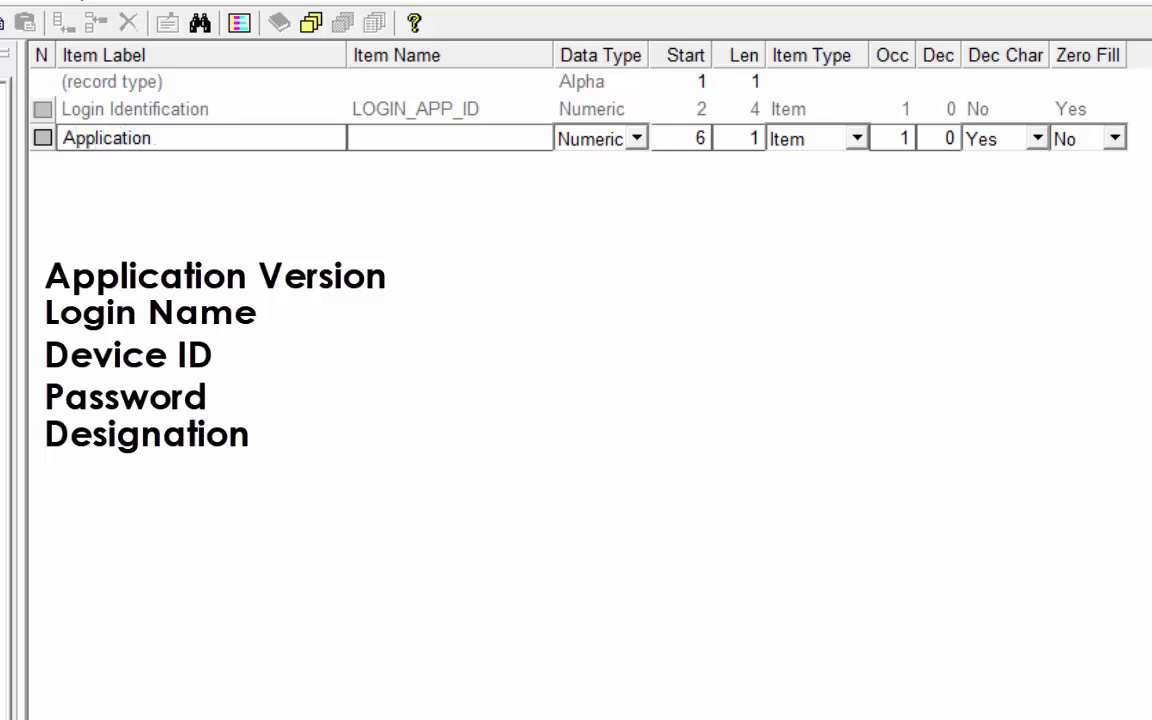
pyautogui.write(' Version')
pyautogui.press('Tab')
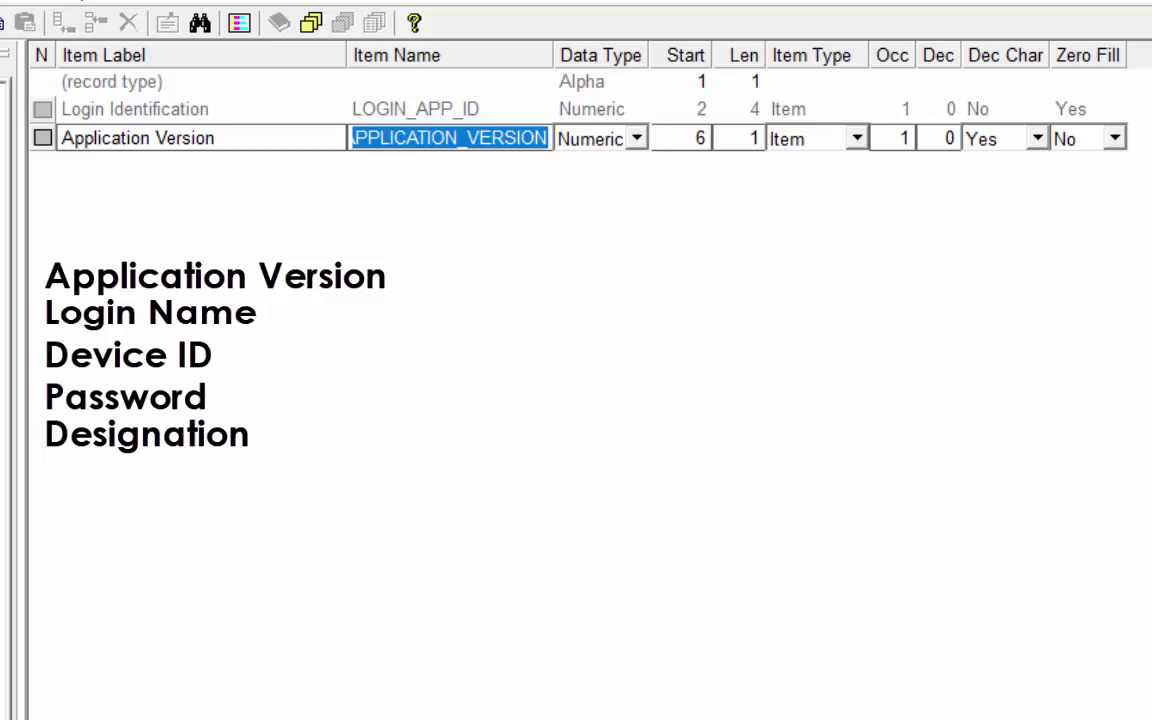
pyautogui.write('A')
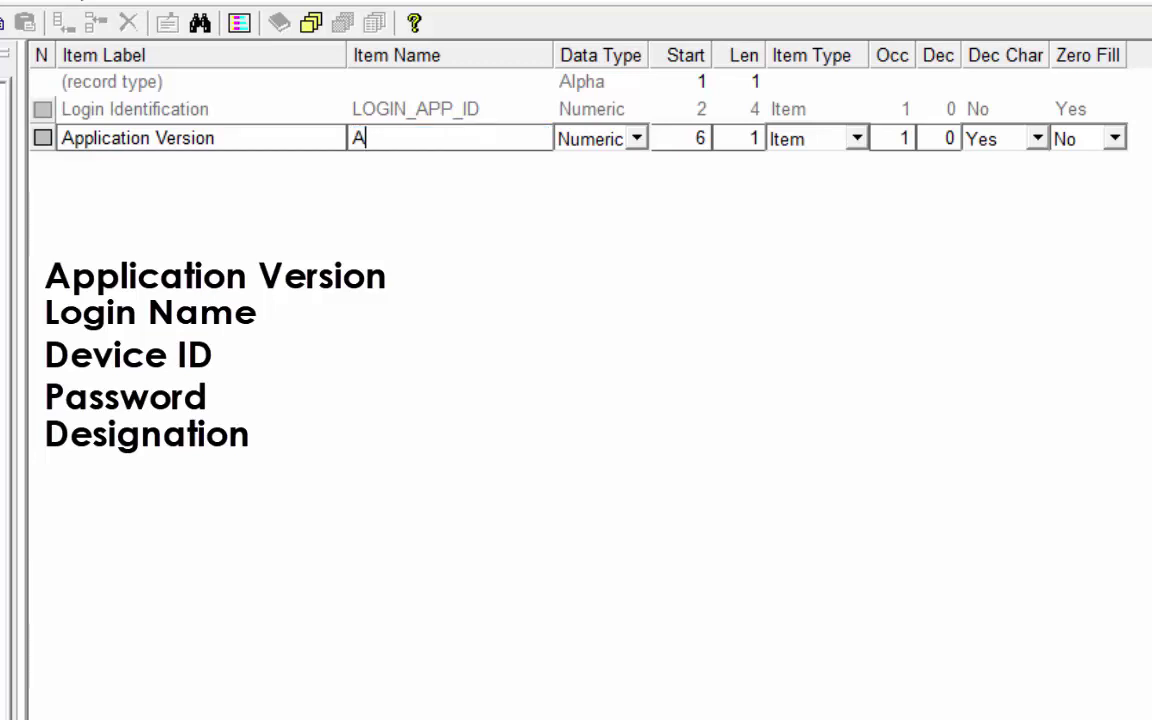
pyautogui.write('PP_VERSION')
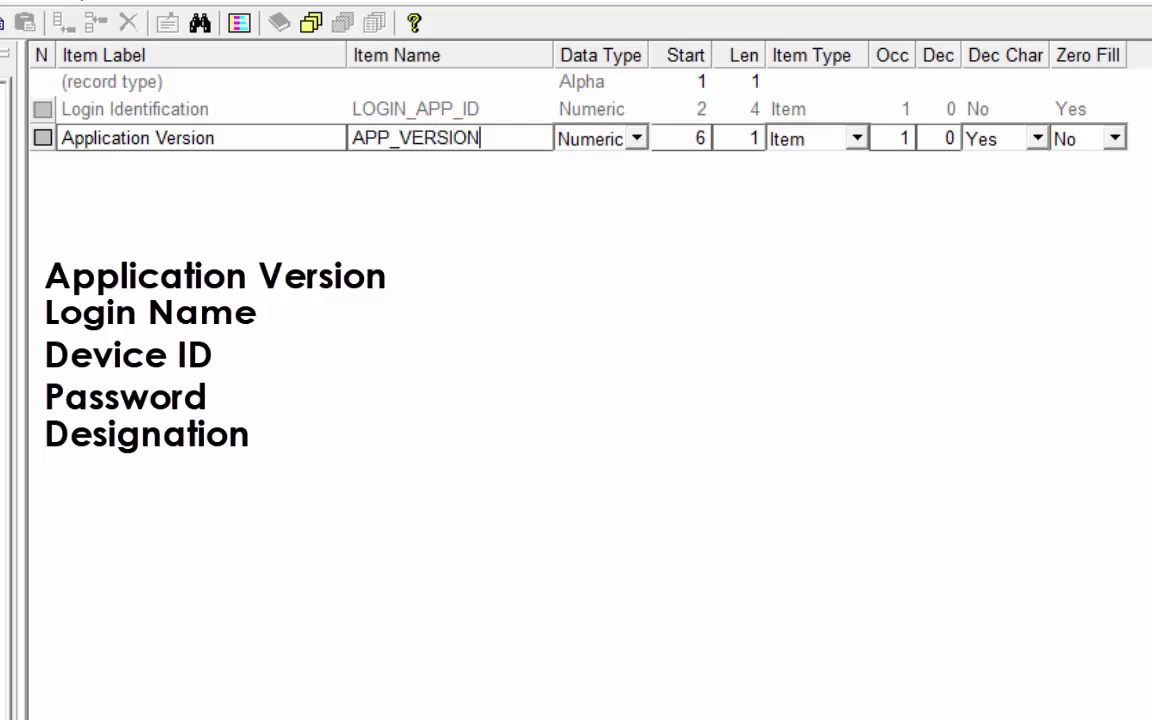
# Define the Application Version item as numeric with length 4, 2 decimals, decimal character Yes and zero fill No.
pyautogui.click(590, 138)
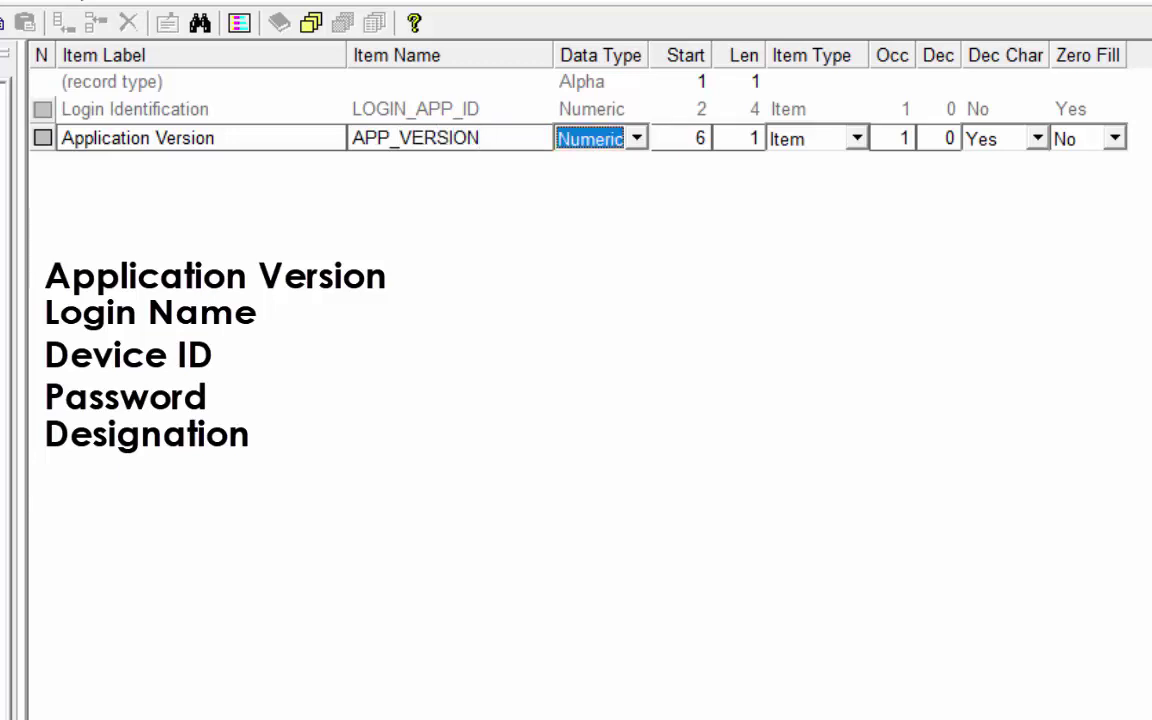
pyautogui.press('Tab')
pyautogui.press('Tab')
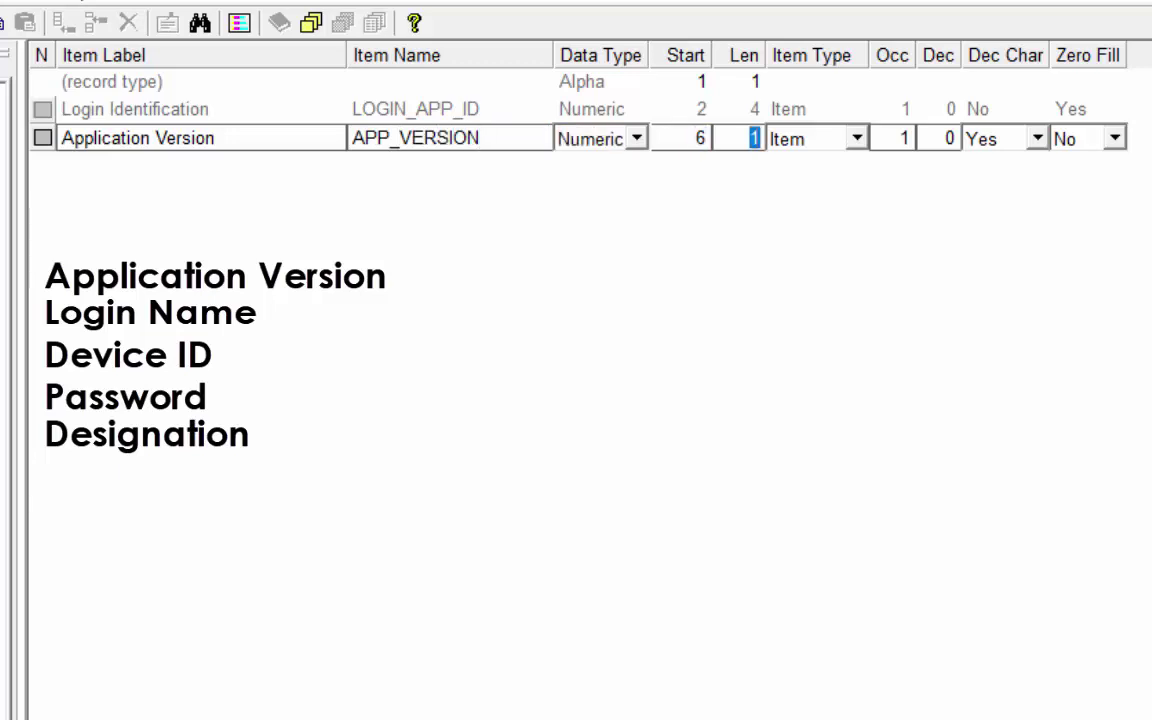
pyautogui.write('4')
pyautogui.press('Tab')
pyautogui.press('Tab')
pyautogui.press('Tab')
pyautogui.write('2')
pyautogui.press('Tab')
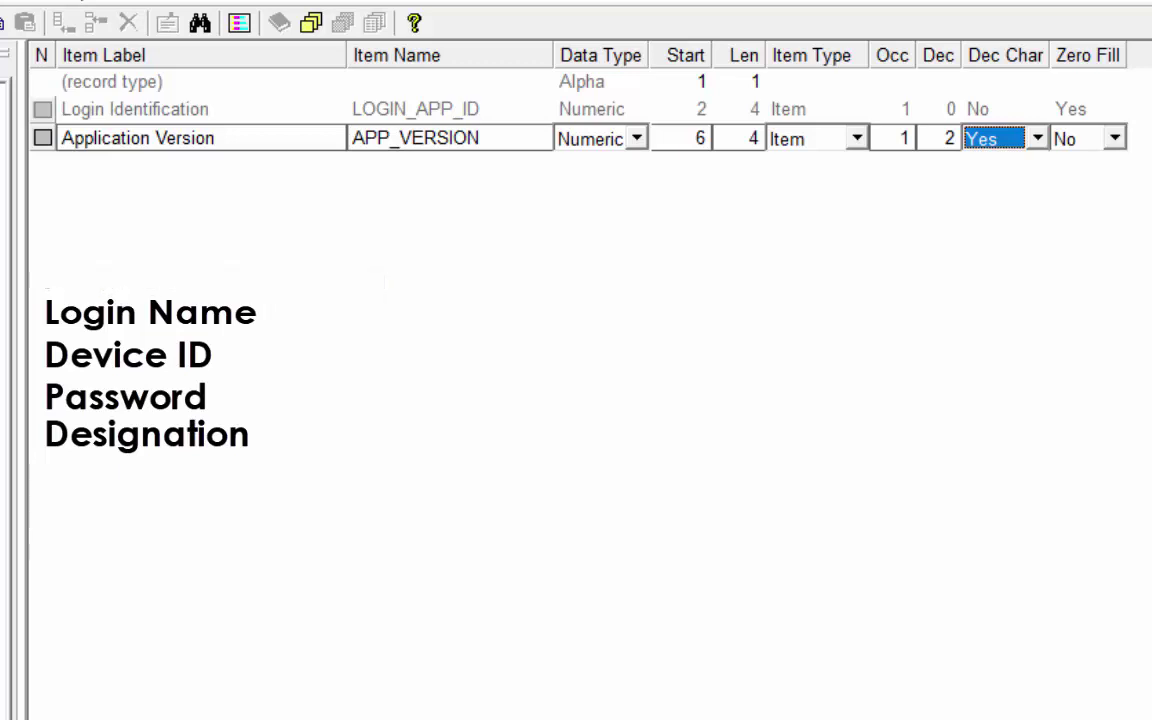
pyautogui.press('Tab')
pyautogui.press('Tab')
# Add an alpha item labelled "Login Name", named LOGIN_NAME, with length 45.
pyautogui.write('Login Name')
pyautogui.press('Tab')
pyautogui.press('Tab')
pyautogui.press('Tab')
pyautogui.press('Tab')
# Add an alpha item labelled "Device ID", named DEVICE_ID, with length 20.
pyautogui.write('Device ID')
pyautogui.press('Tab')
pyautogui.press('Tab')
pyautogui.press('Tab')
pyautogui.press('Tab')
pyautogui.write('20')
pyautogui.press('Tab')
pyautogui.press('Tab')
pyautogui.press('Tab')
pyautogui.press('Tab')
pyautogui.press('Tab')
pyautogui.press('Tab')
# Add a numeric item labelled "Password", named PASSWORD, with length 4, no decimals and zero fill Yes.
pyautogui.write('Password')
pyautogui.press('Tab')
pyautogui.press('Tab')
pyautogui.press('Tab')
pyautogui.write('4')
pyautogui.press('Tab')
pyautogui.press('Tab')
pyautogui.press('Tab')
pyautogui.press('Tab')
pyautogui.press('Tab')
# Add a numeric item labelled "Designation" with length 1 and no zero fill, end item entry and save the dictionary.
pyautogui.write('Designation')
pyautogui.press('Tab')
pyautogui.press('Tab')
pyautogui.press('Tab')
pyautogui.press('Tab')
pyautogui.press('Tab')
pyautogui.press('Tab')
pyautogui.press('Tab')
pyautogui.press('Tab')
pyautogui.press('Tab')
pyautogui.press('Tab')
pyautogui.press('Escape')
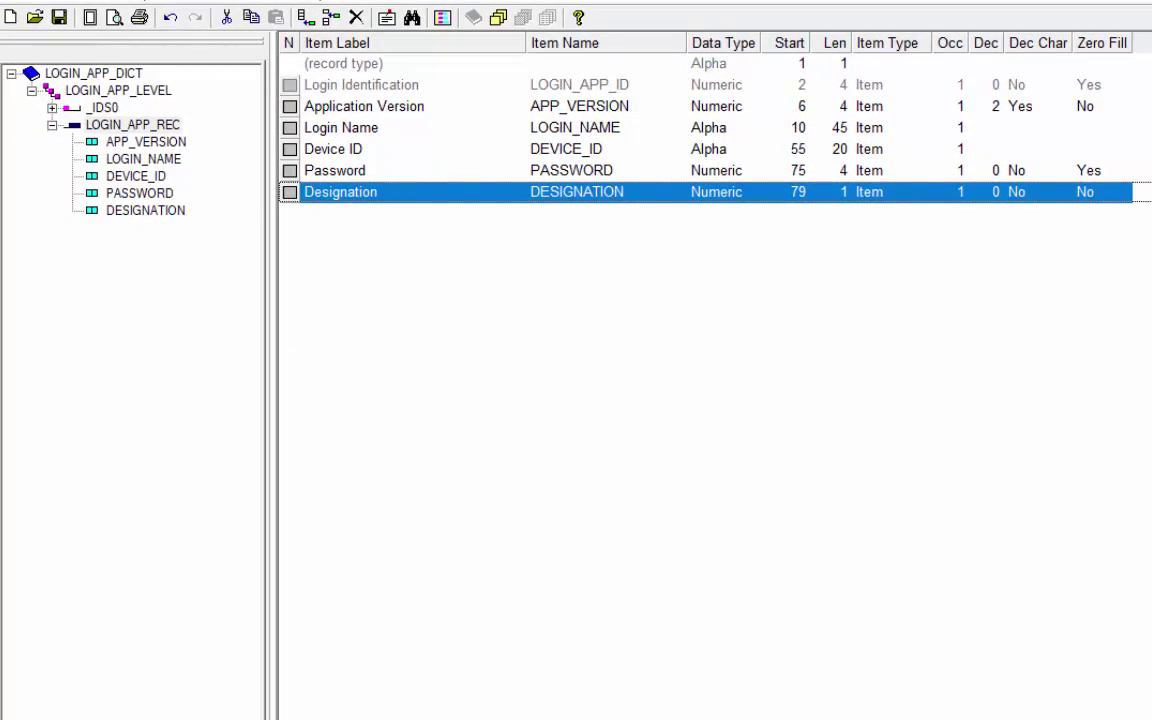
pyautogui.click(58, 22)
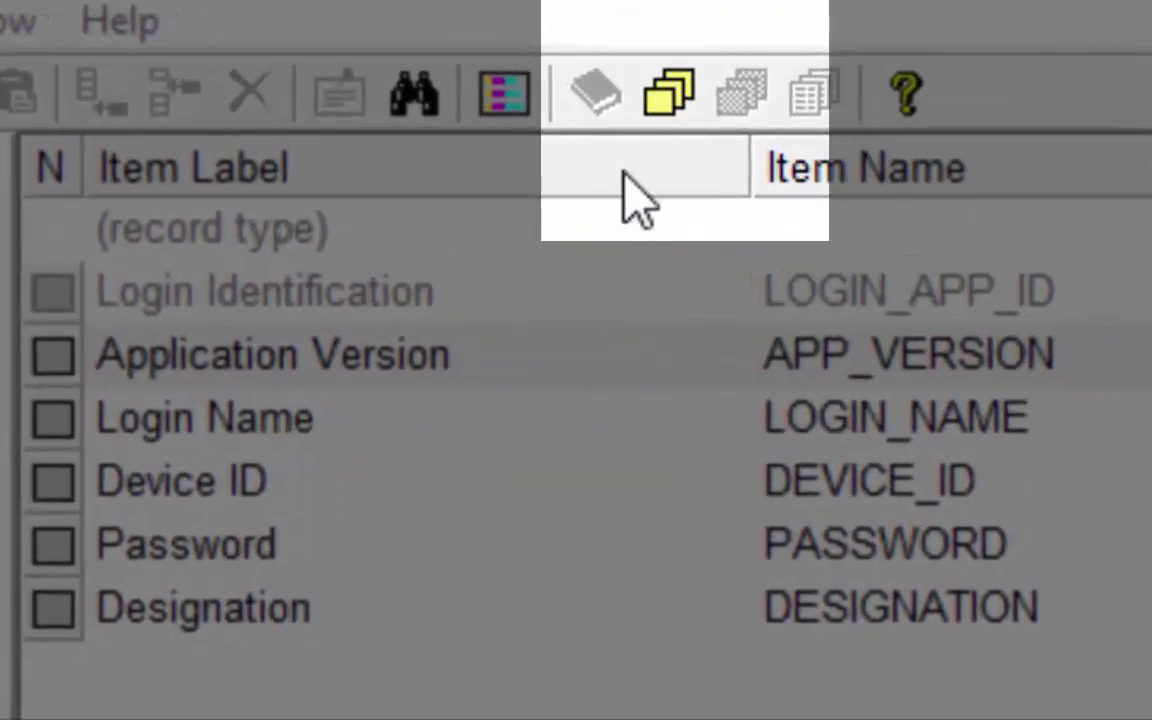
# Switch from the dictionary to the application's forms and open the Data Entry options.
pyautogui.click(672, 98)
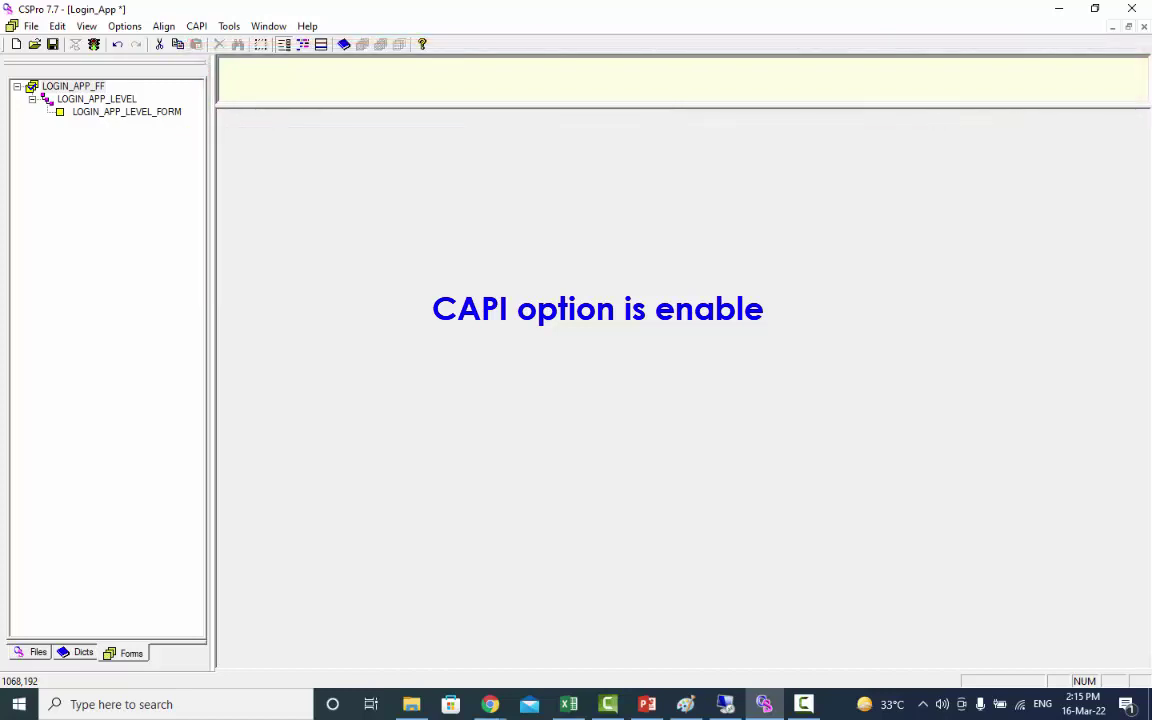
pyautogui.click(121, 28)
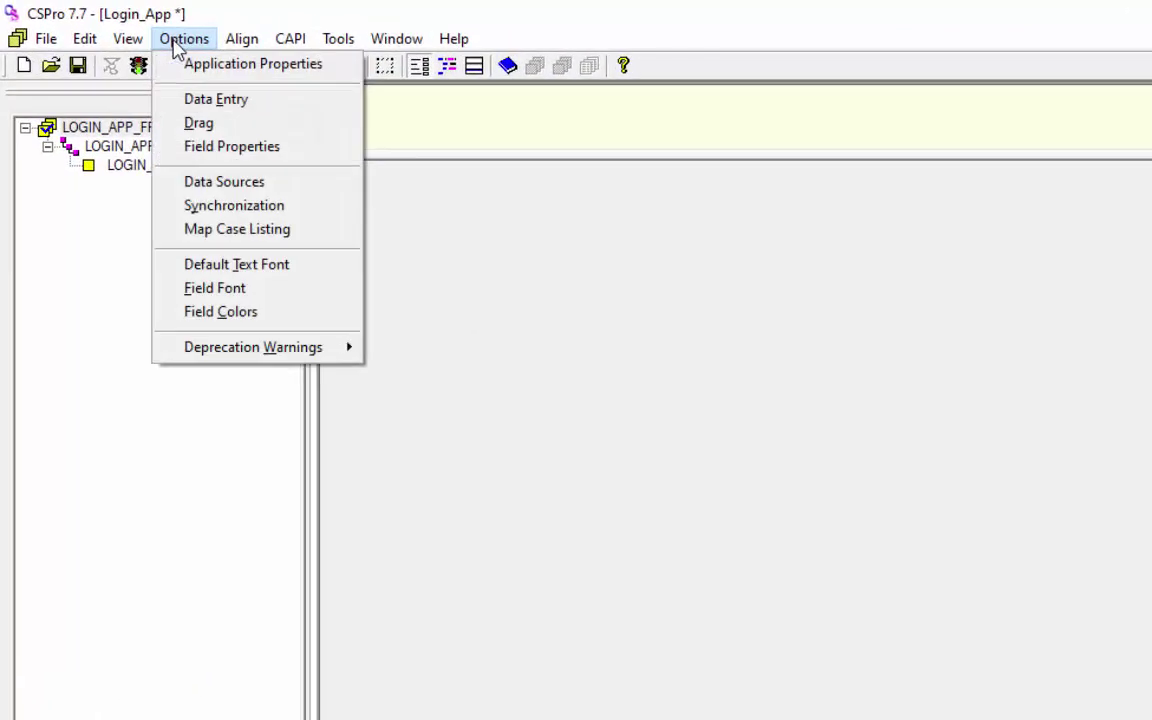
pyautogui.click(210, 100)
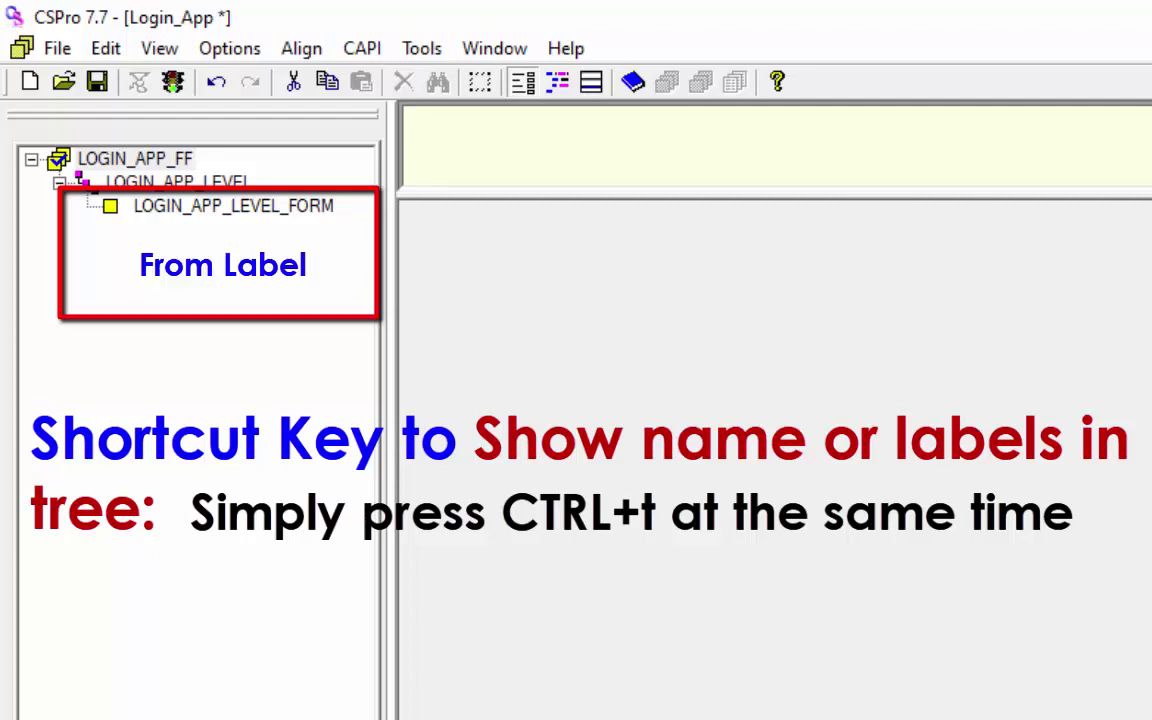
# Show labels in the forms tree and set the level form's label to "Login Form".
pyautogui.hotkey('ctrl', 't')
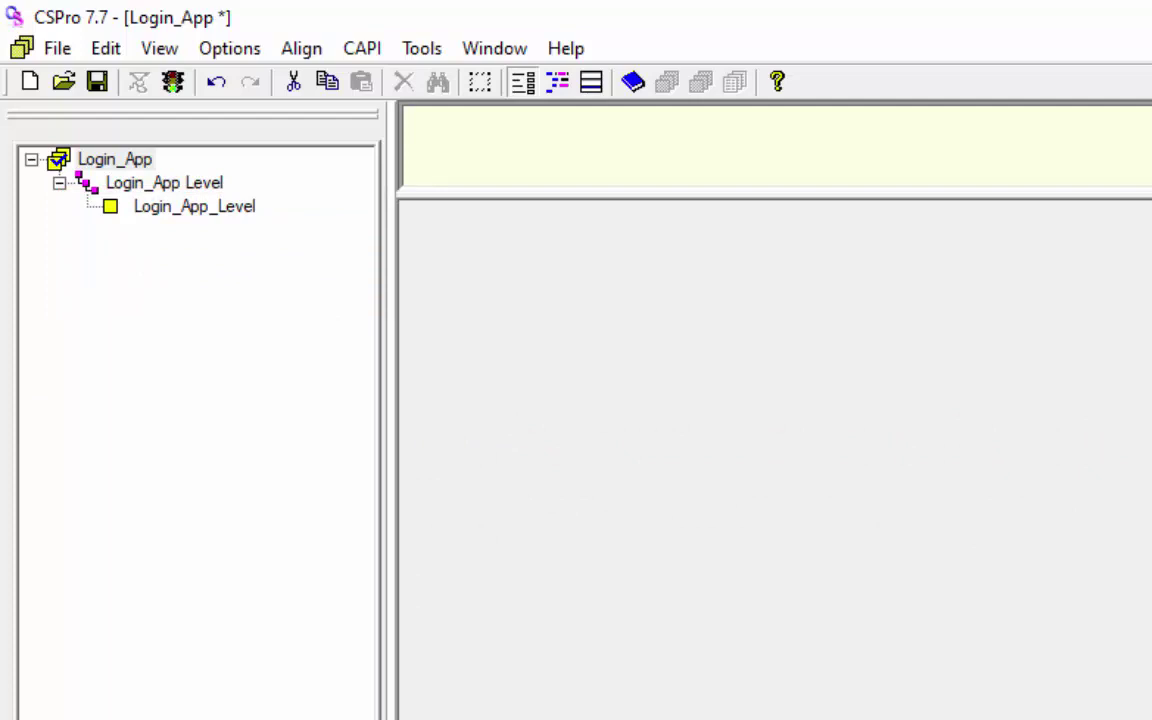
pyautogui.rightClick(215, 210)
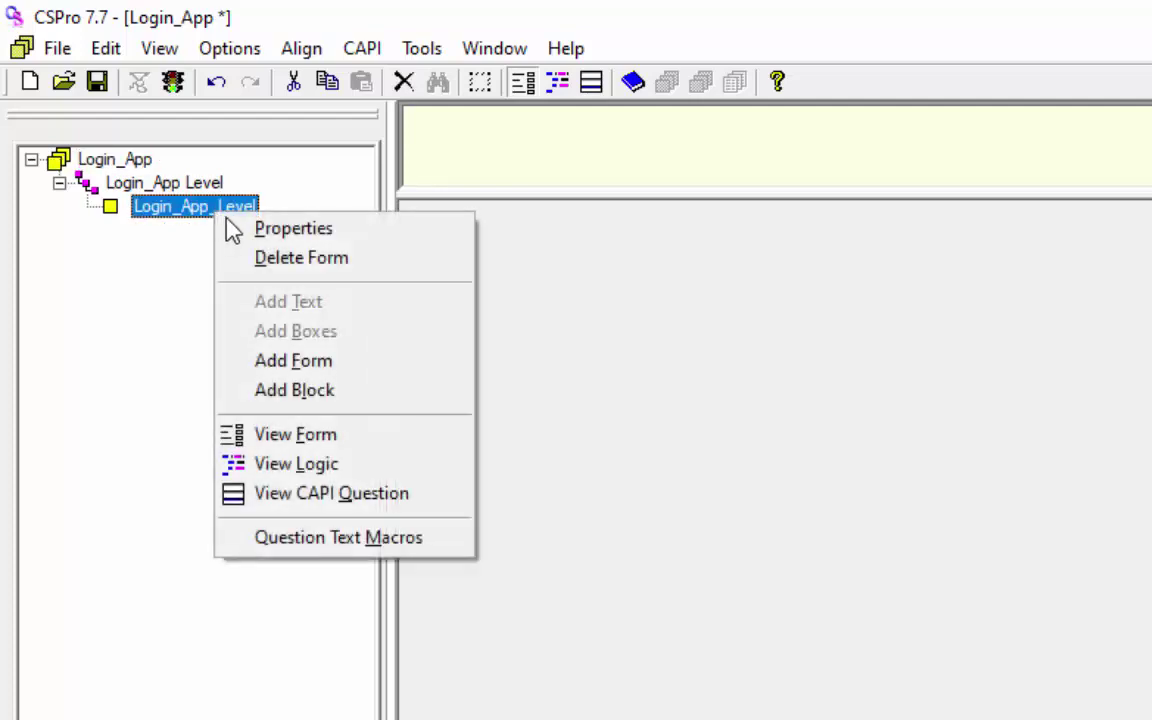
pyautogui.click(300, 230)
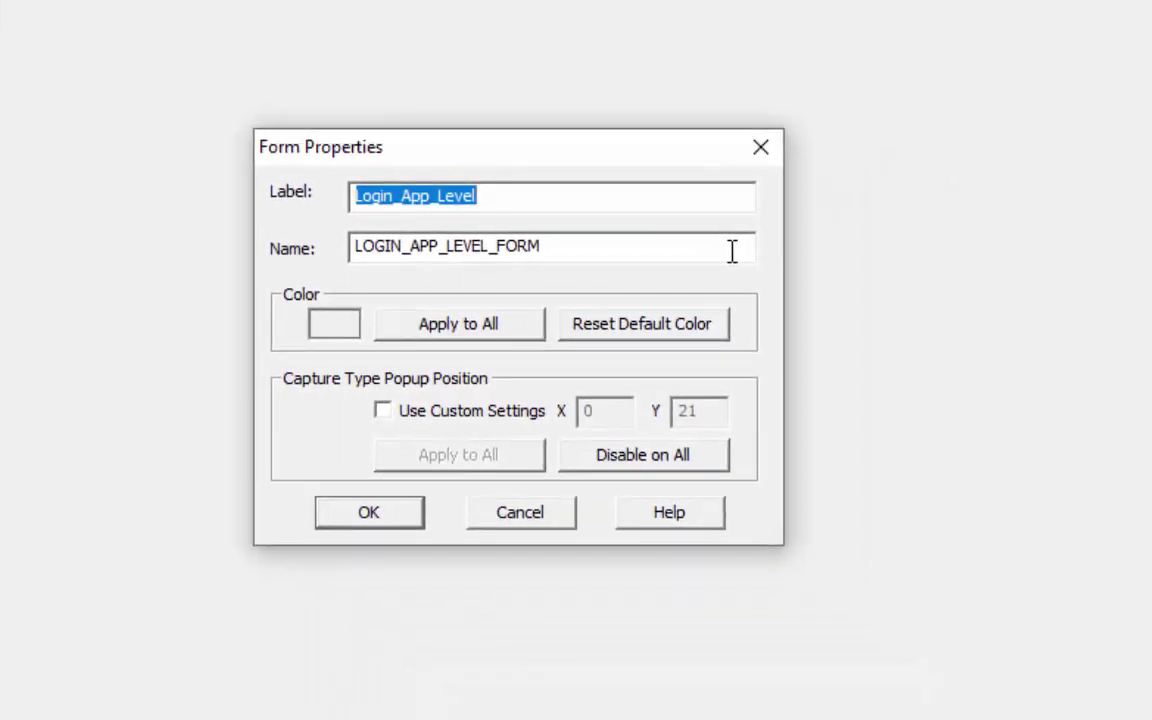
pyautogui.write('Login')
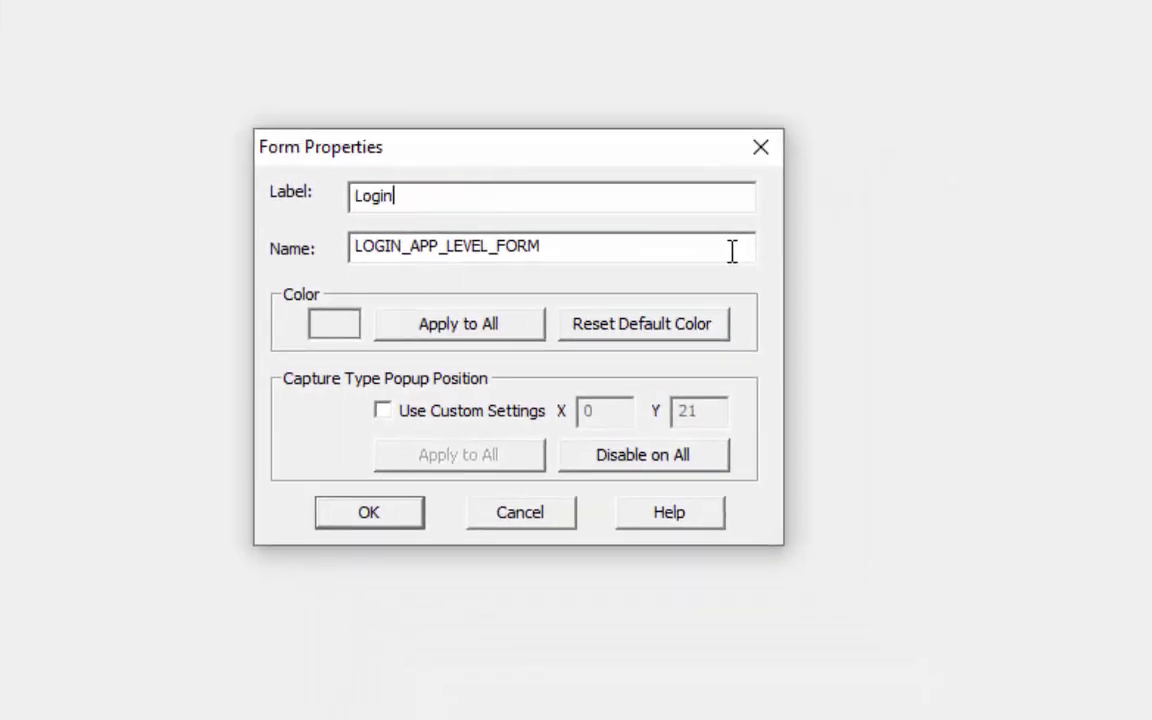
pyautogui.write(' for')
pyautogui.press('BackSpace')
pyautogui.press('BackSpace')
pyautogui.press('BackSpace')
pyautogui.write('Form')
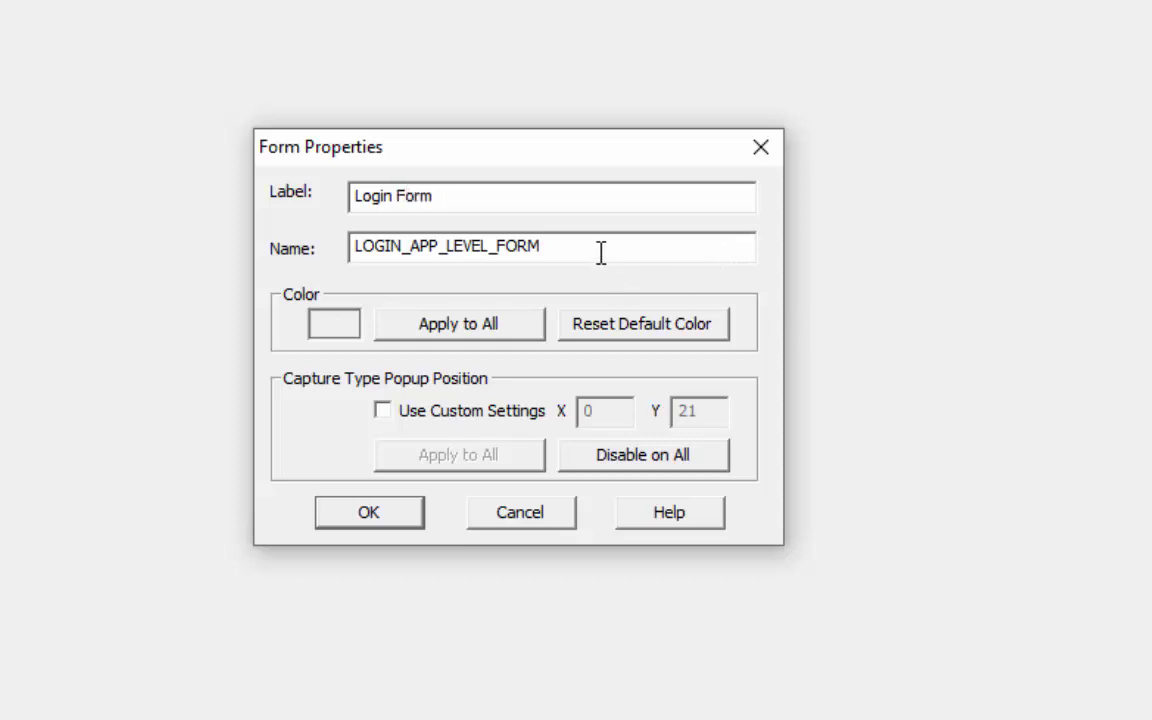
# Set the form's name to F_LOGIN_FORM, apply the properties and check both name and label in the tree.
pyautogui.moveTo(600, 252); pyautogui.dragTo(211, 211)
pyautogui.write('F_')
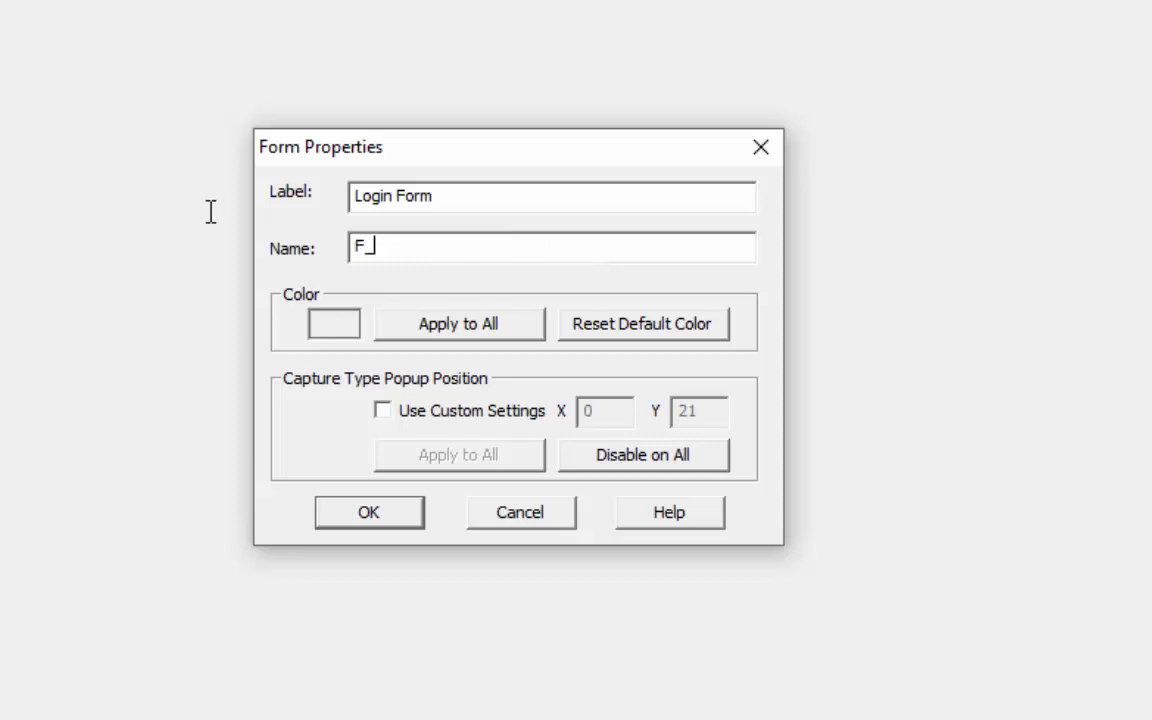
pyautogui.write('LOGIN_FORM')
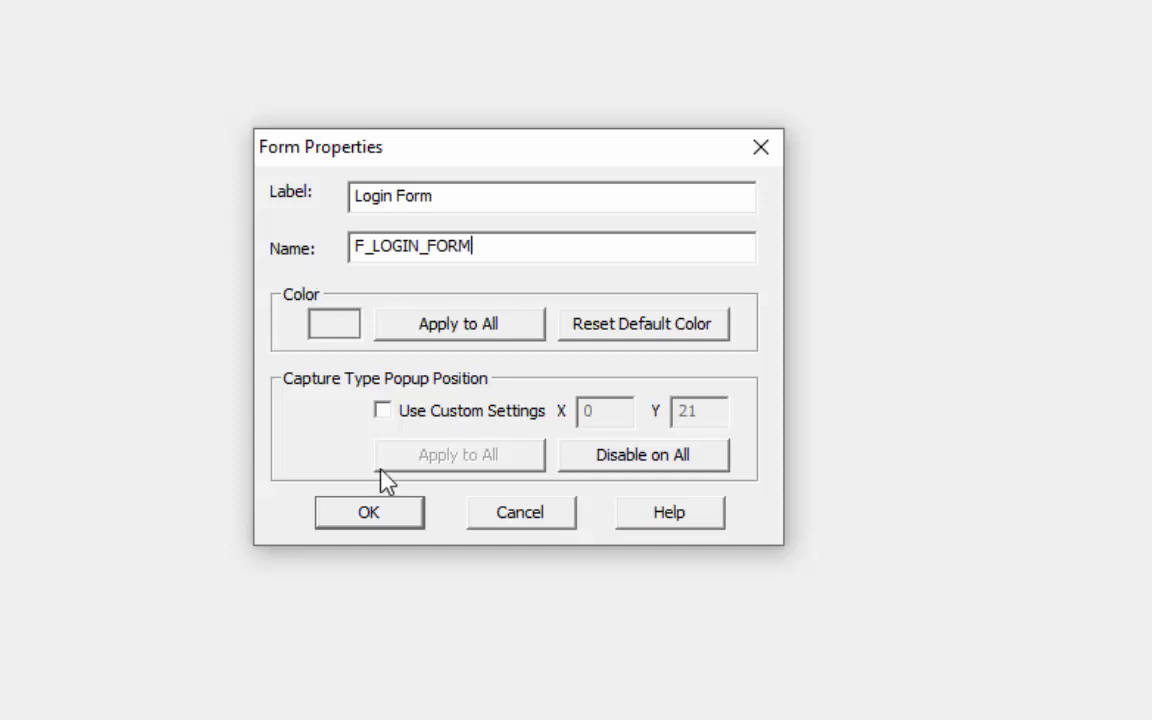
pyautogui.click(390, 518)
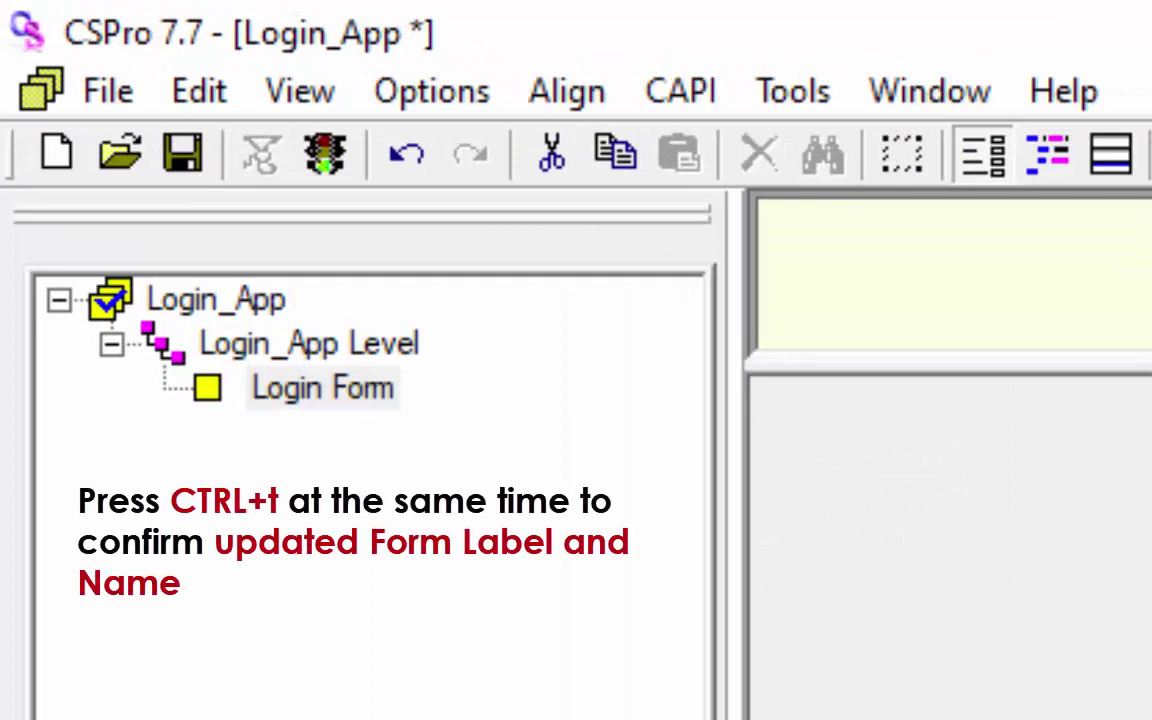
pyautogui.hotkey('ctrl', 't')
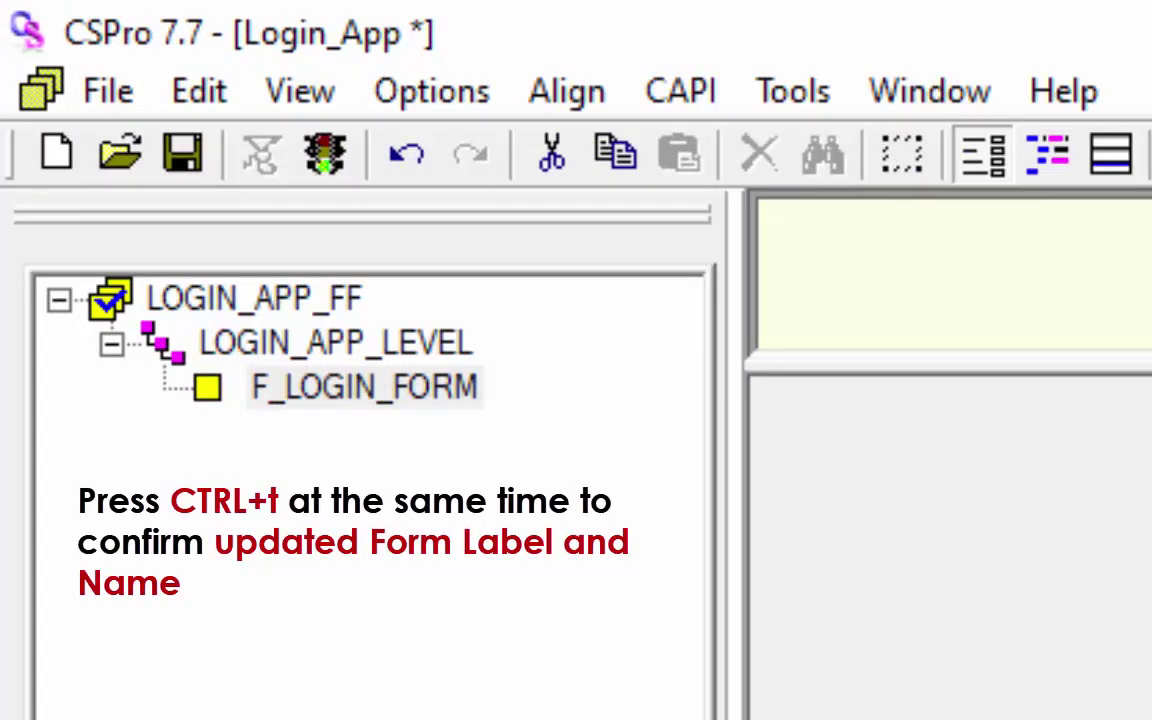
pyautogui.hotkey('ctrl', 't')
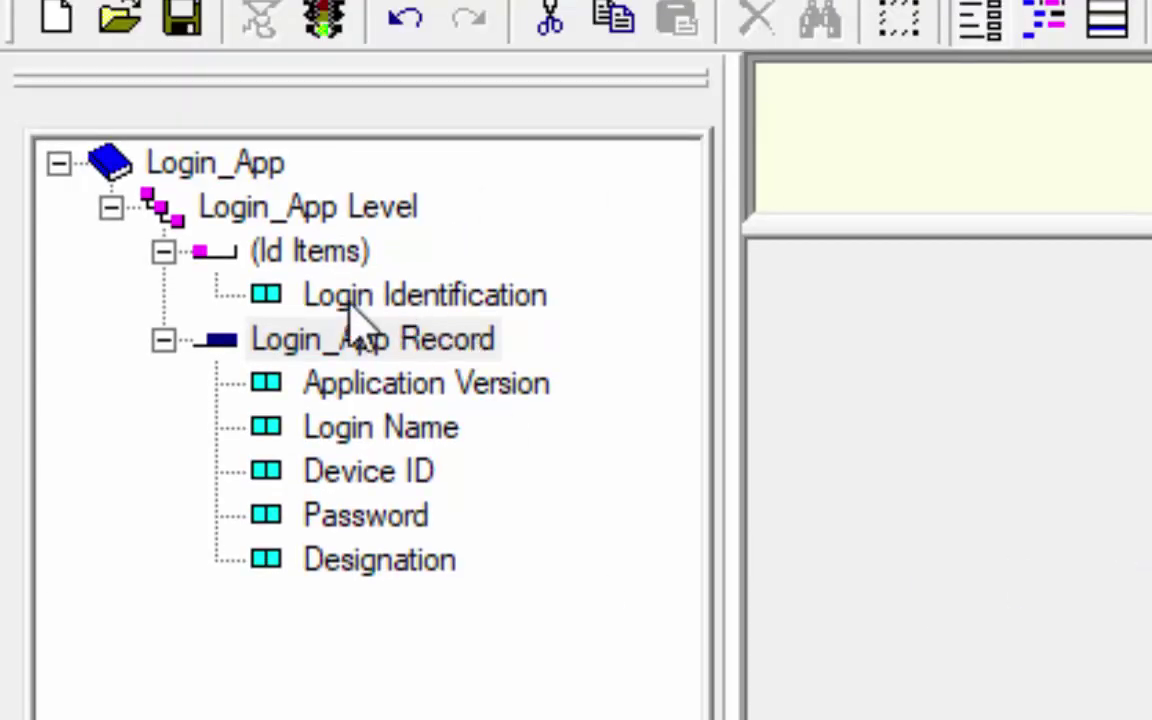
# Place the Id Items on the form's upper part, using dictionary labels, text left and CAPI Mode.
pyautogui.moveTo(305, 252); pyautogui.dragTo(1150, 718)
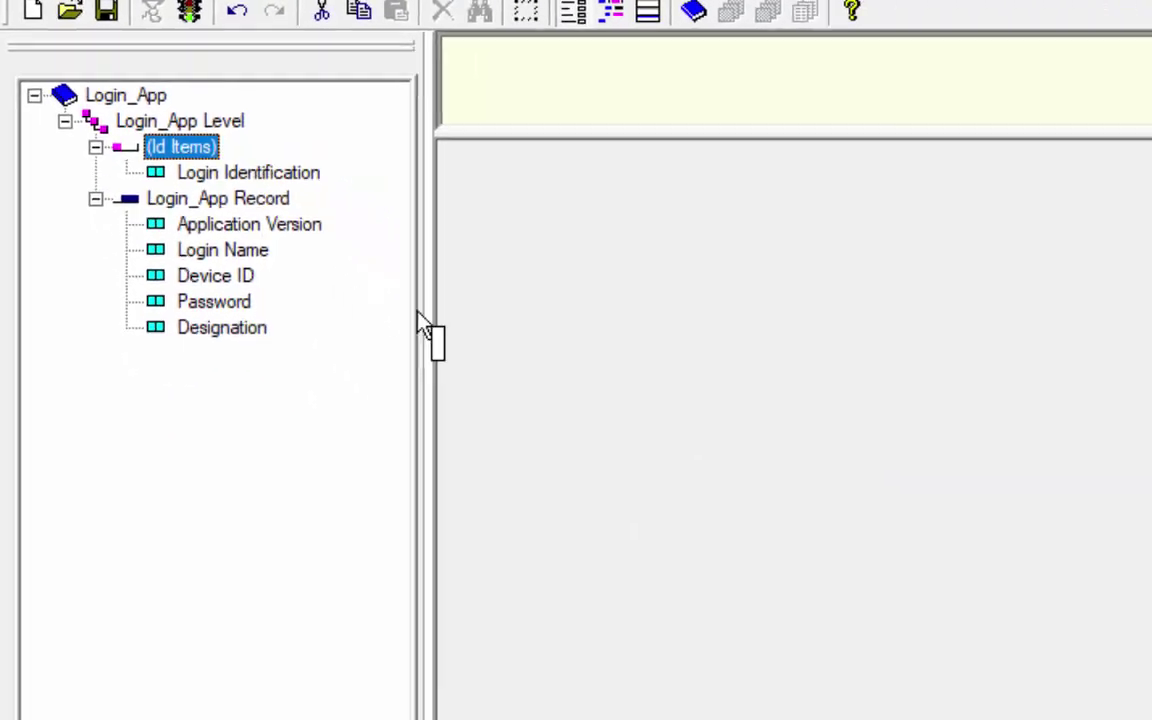
pyautogui.moveTo(473, 298); pyautogui.dragTo(484, 295)
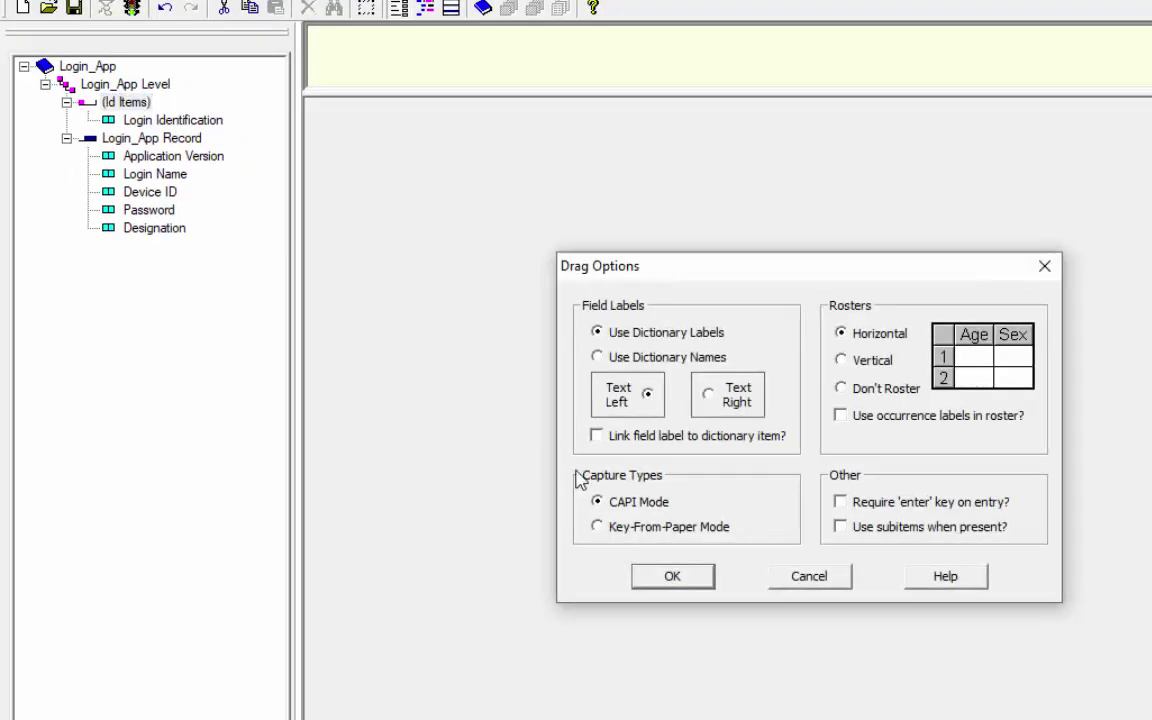
pyautogui.click(672, 577)
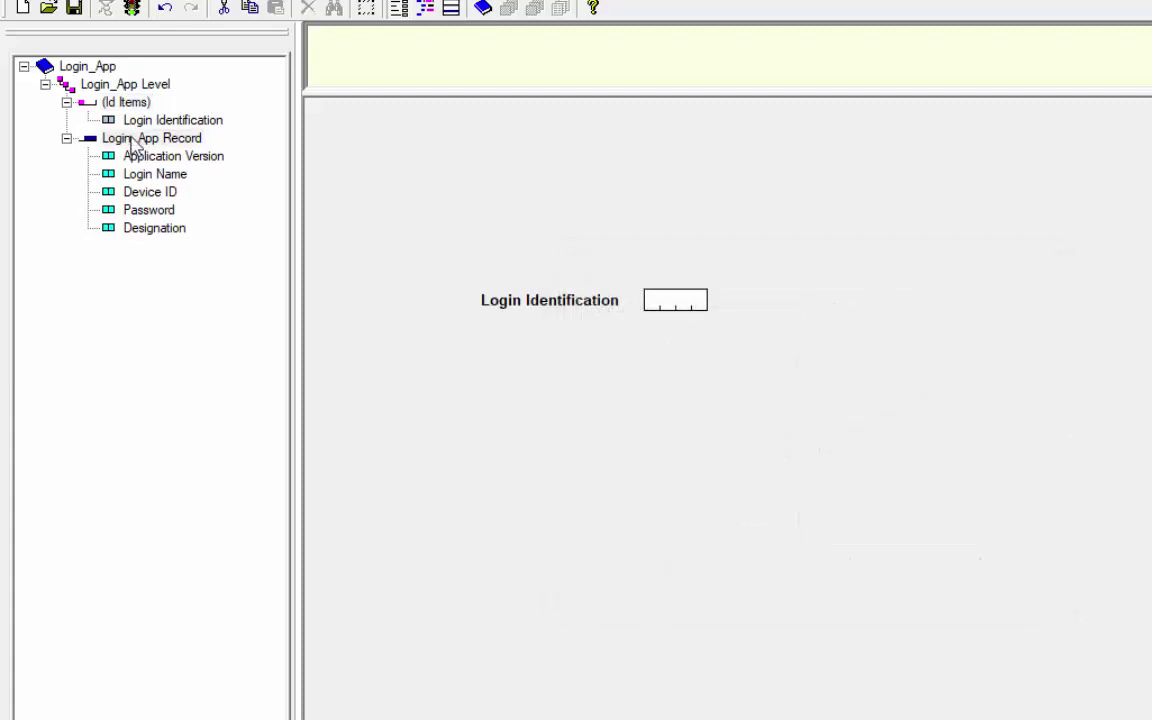
# Place all Login_App Record items below the Login Identification field, using dictionary labels, text left and CAPI Mode.
pyautogui.click(135, 139)
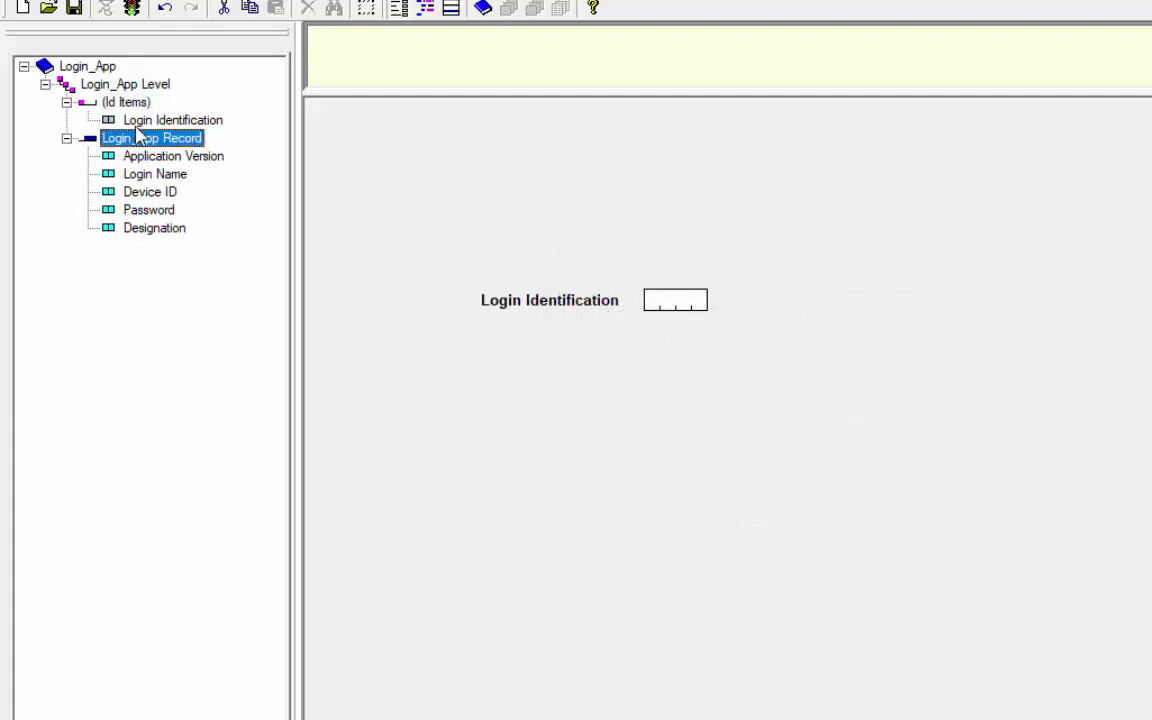
pyautogui.moveTo(120, 140); pyautogui.dragTo(495, 424)
pyautogui.moveTo(491, 381); pyautogui.dragTo(493, 384)
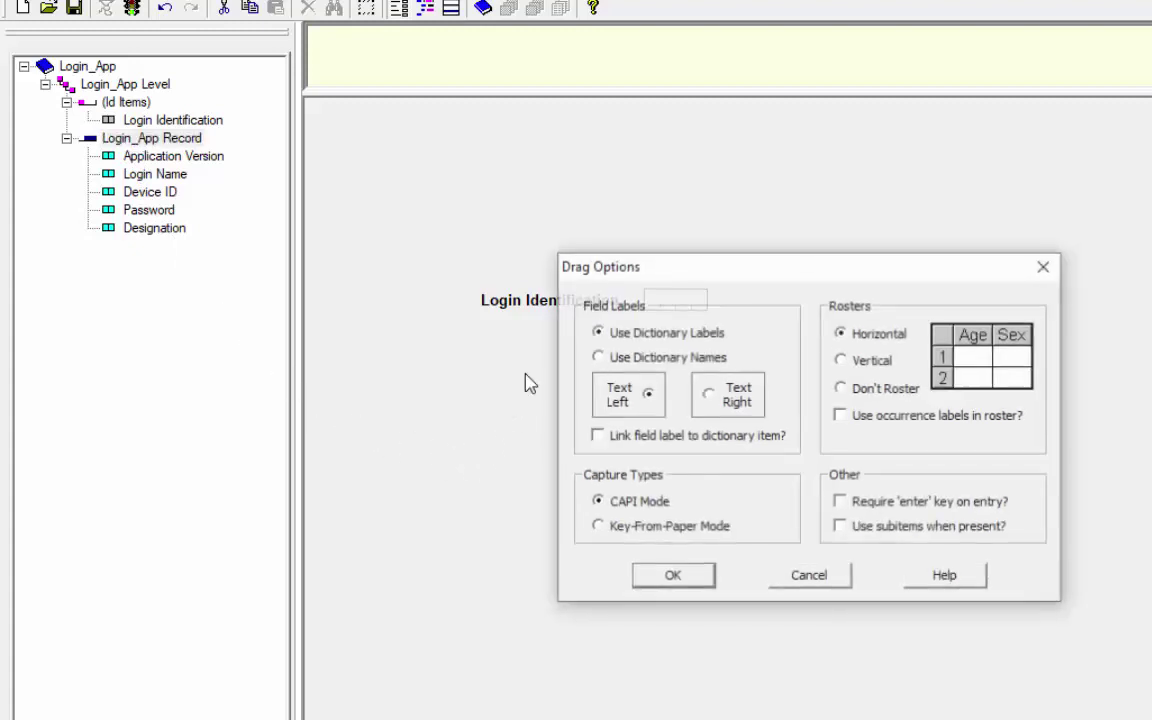
pyautogui.click(672, 577)
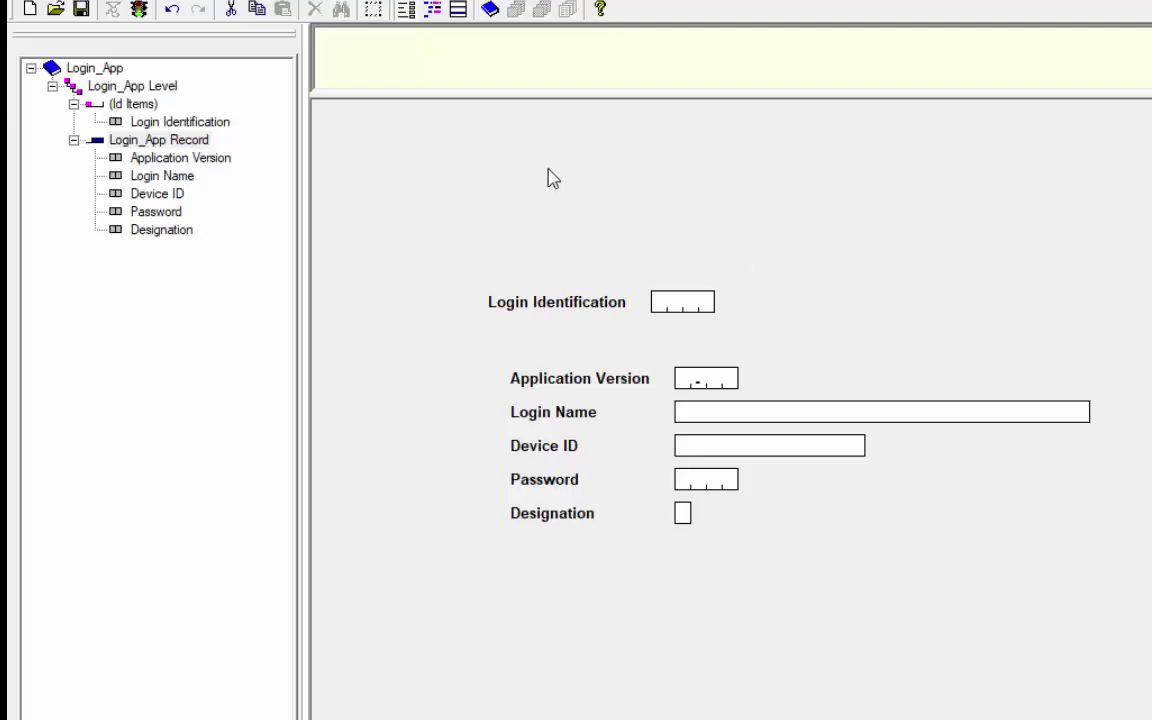
# Add the text "Login Screen" above the Login Identification field, using custom font Arial, 26 point, bold.
pyautogui.rightClick(550, 176)
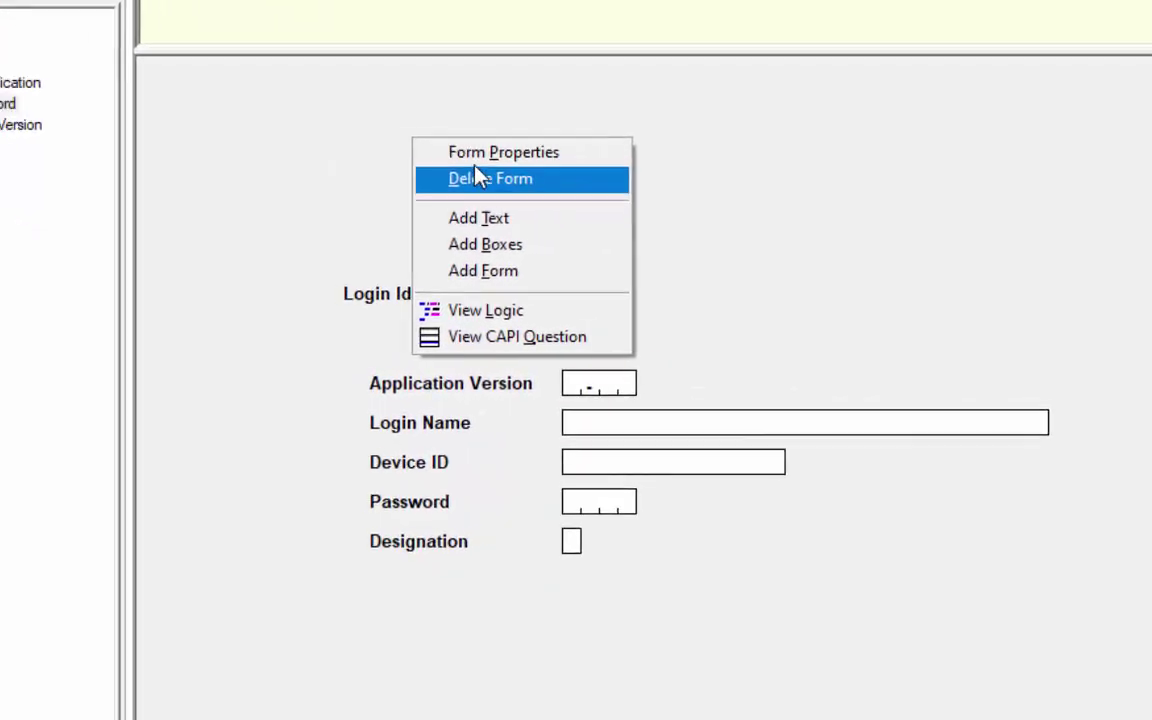
pyautogui.click(422, 214)
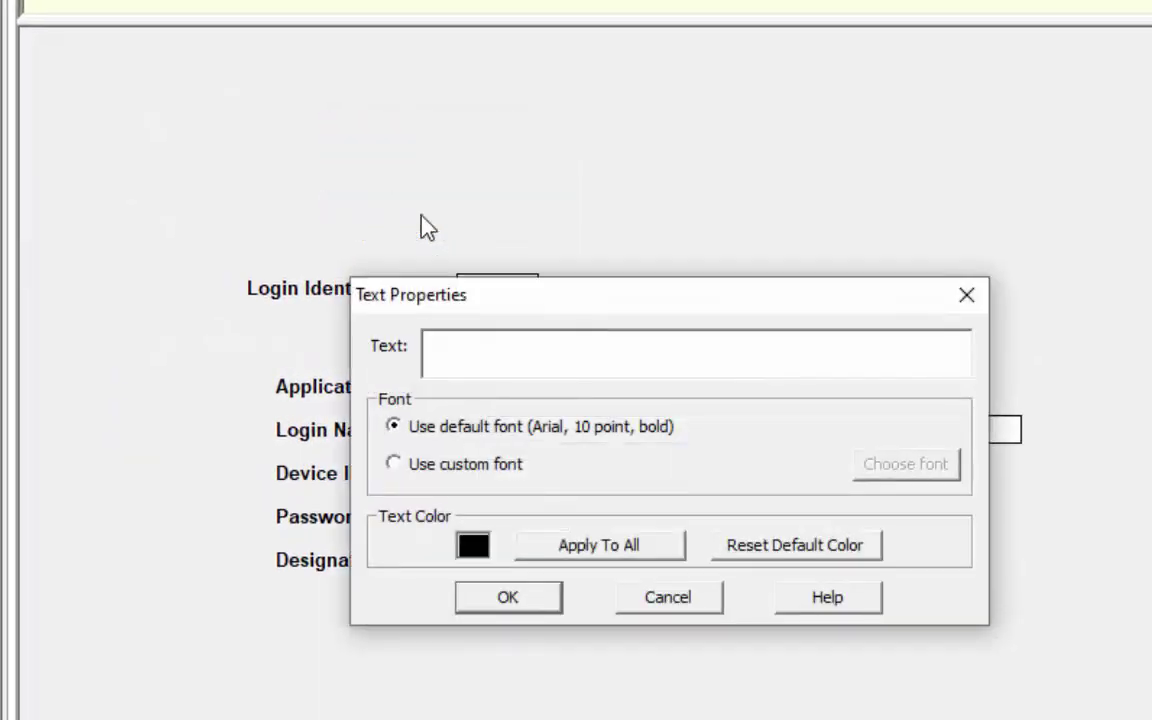
pyautogui.write('Login Screen')
pyautogui.click(494, 465)
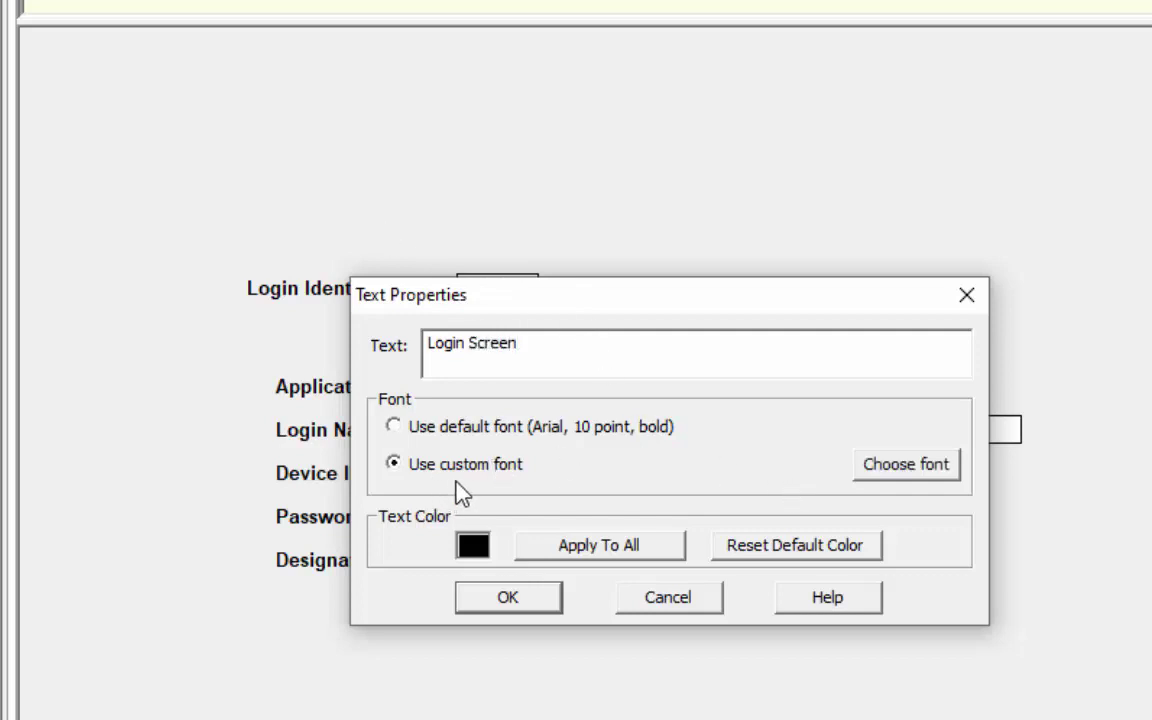
pyautogui.click(938, 464)
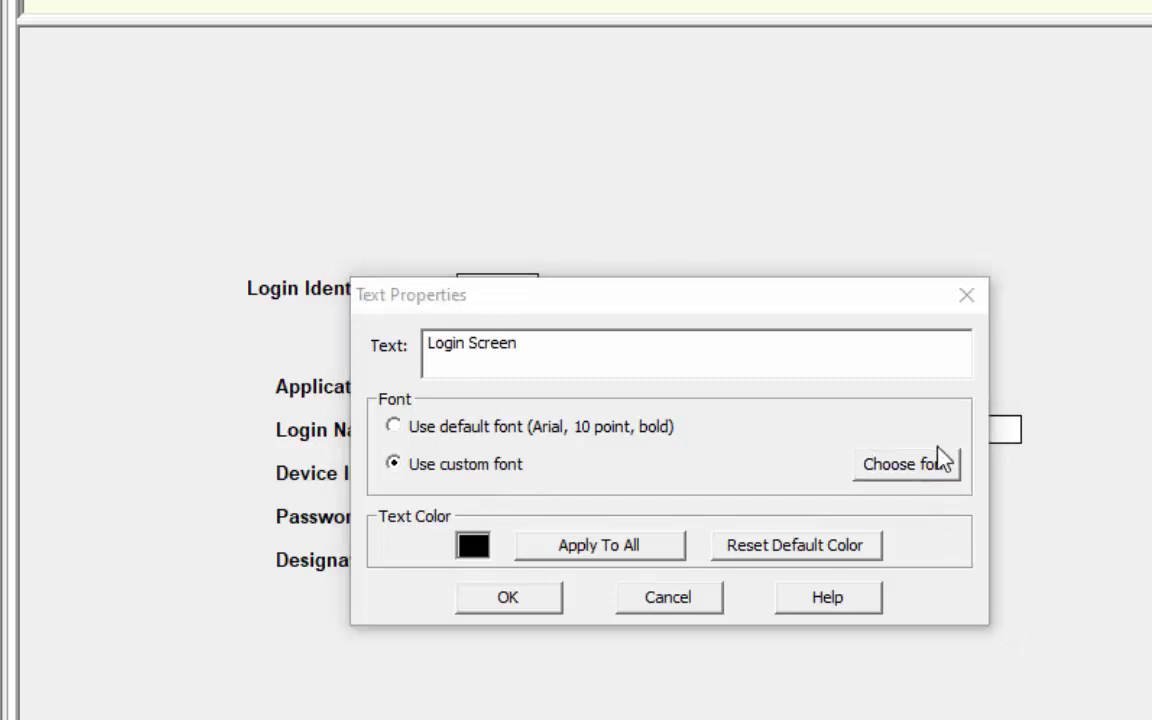
pyautogui.click(813, 406)
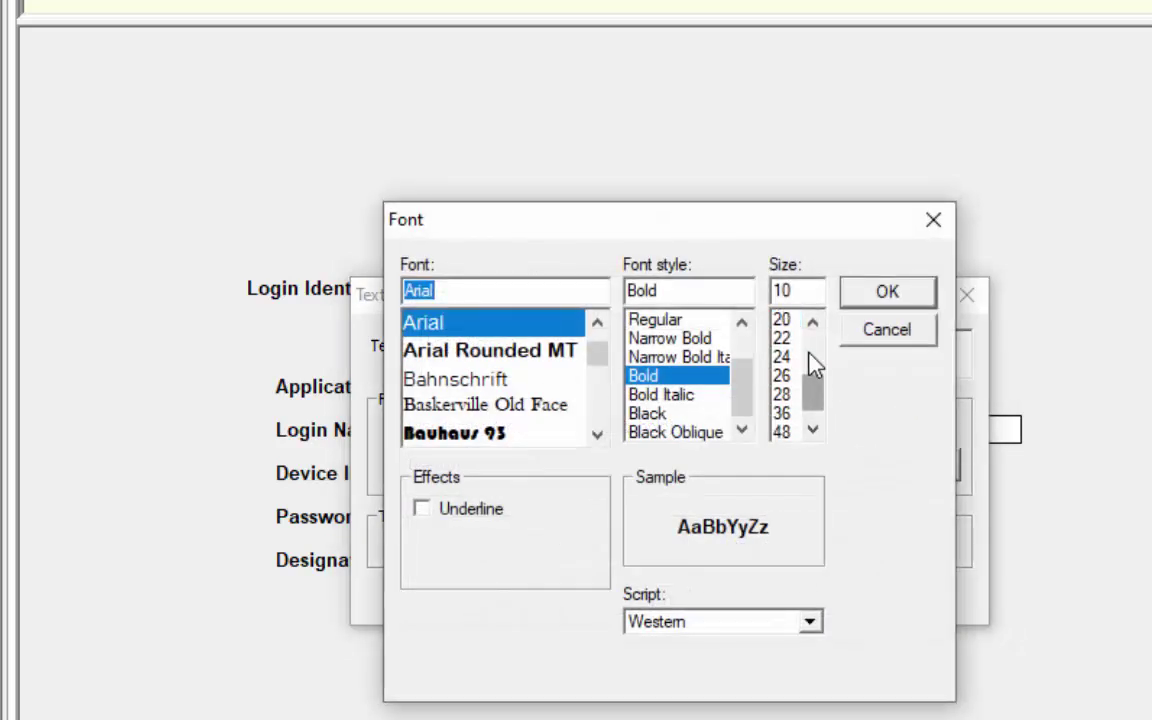
pyautogui.click(783, 375)
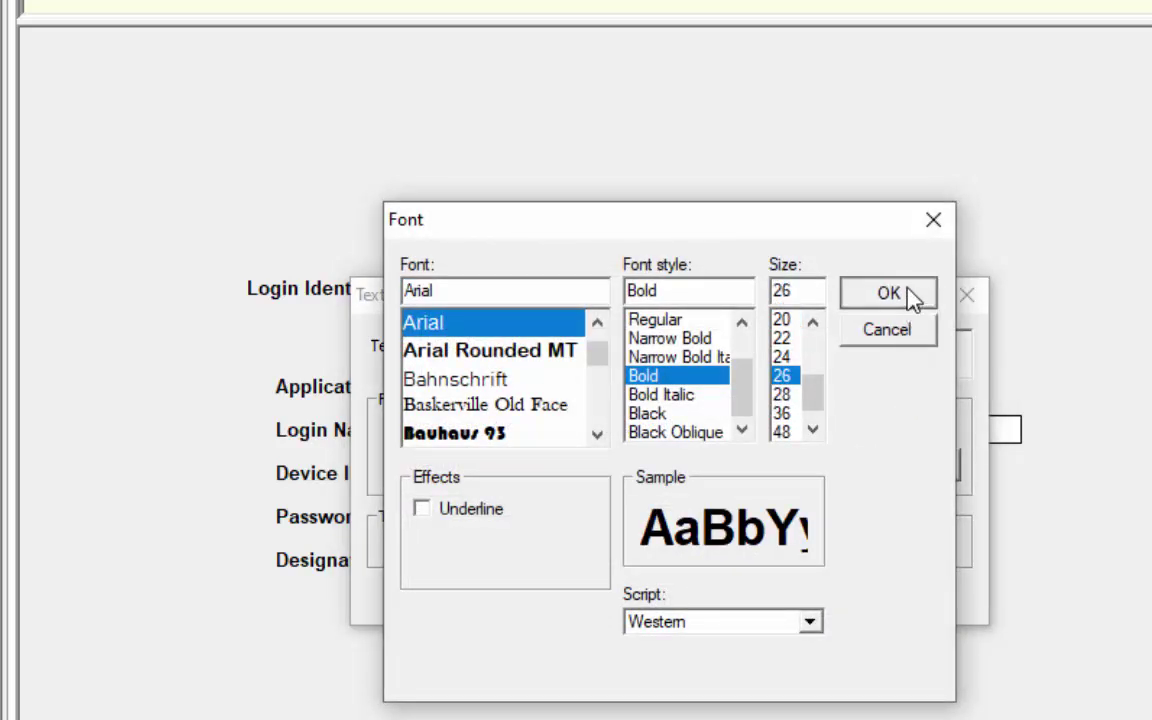
pyautogui.click(889, 294)
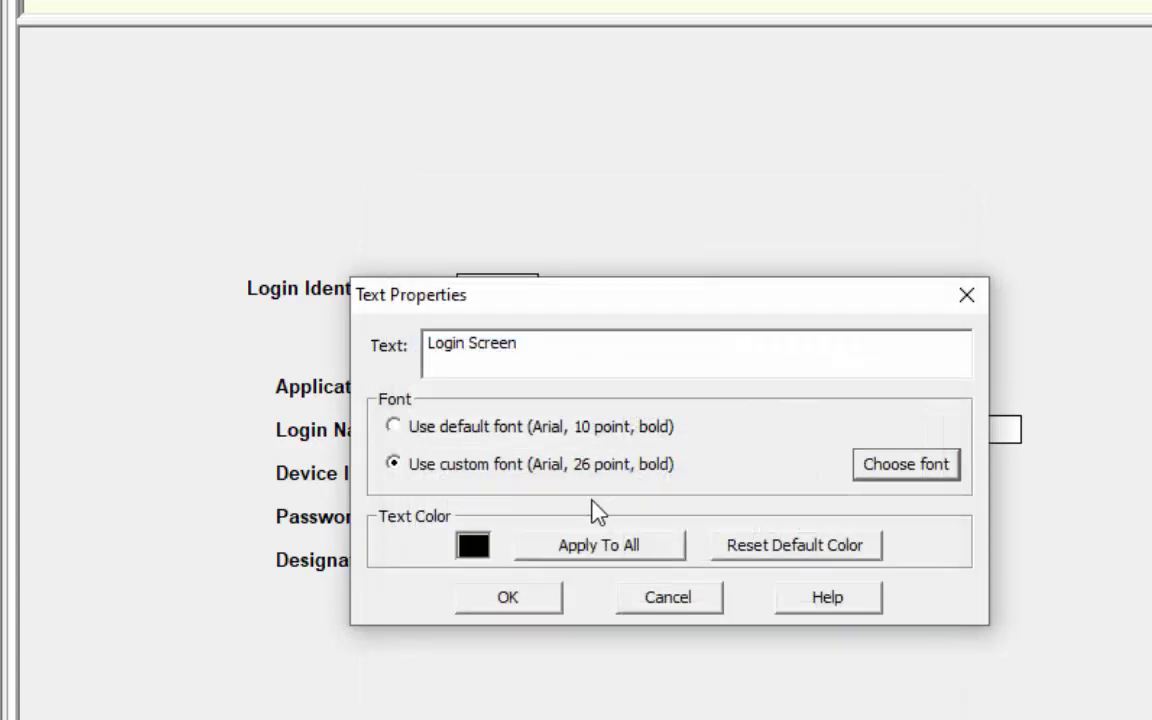
# Set the "Login Screen" text colour to blue and move the title so it starts roughly above the Login Identification label.
pyautogui.click(476, 548)
pyautogui.click(688, 403)
pyautogui.click(582, 664)
pyautogui.click(531, 600)
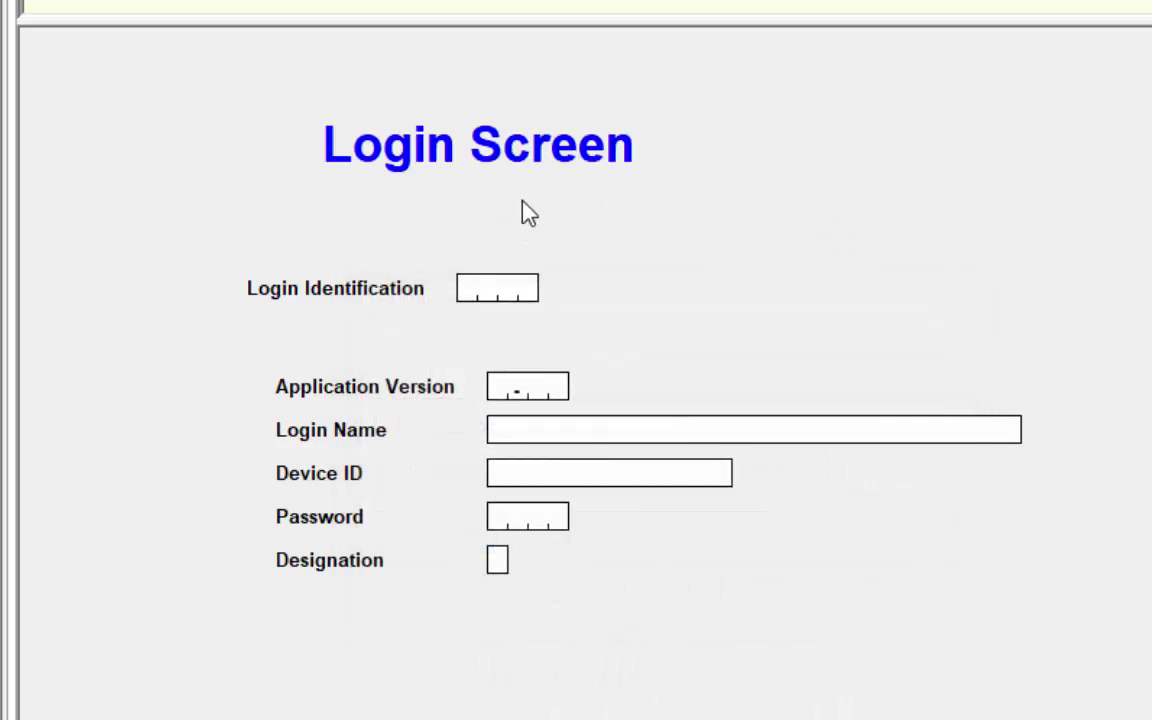
pyautogui.moveTo(442, 165); pyautogui.dragTo(336, 151)
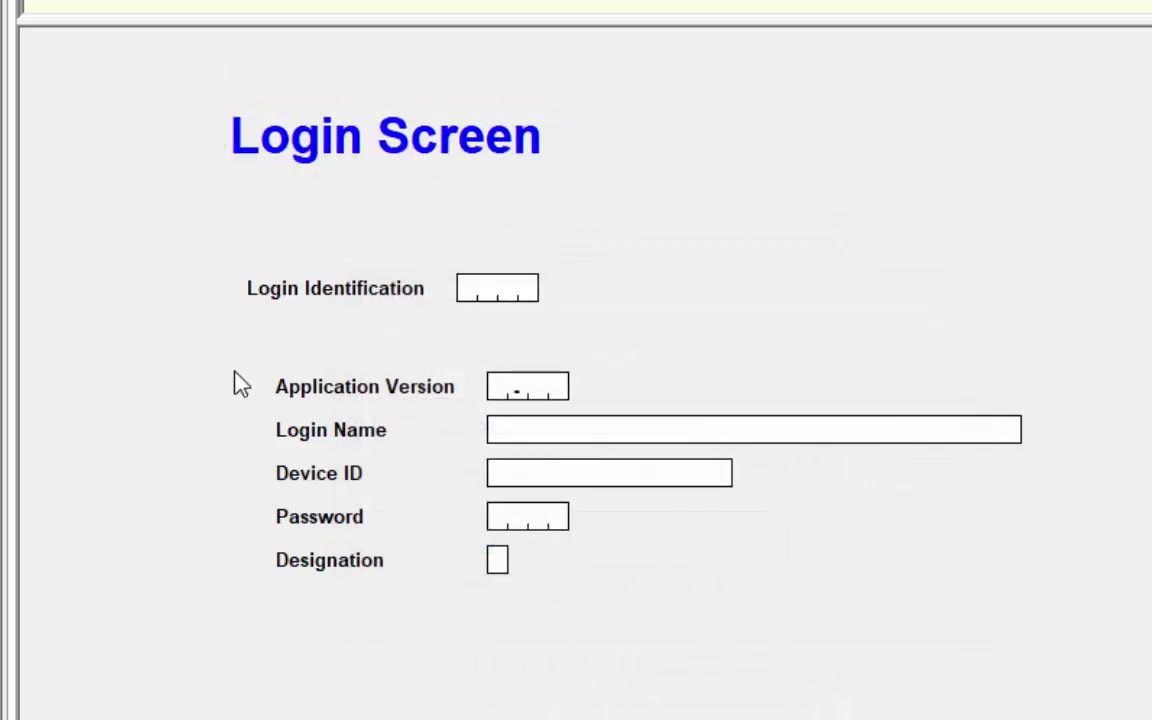
# Move the Application Version label and its box onto the same row as Login Identification, to the right of it.
pyautogui.moveTo(224, 360); pyautogui.dragTo(700, 428)
pyautogui.moveTo(563, 388); pyautogui.dragTo(930, 290)
pyautogui.click(1054, 376)
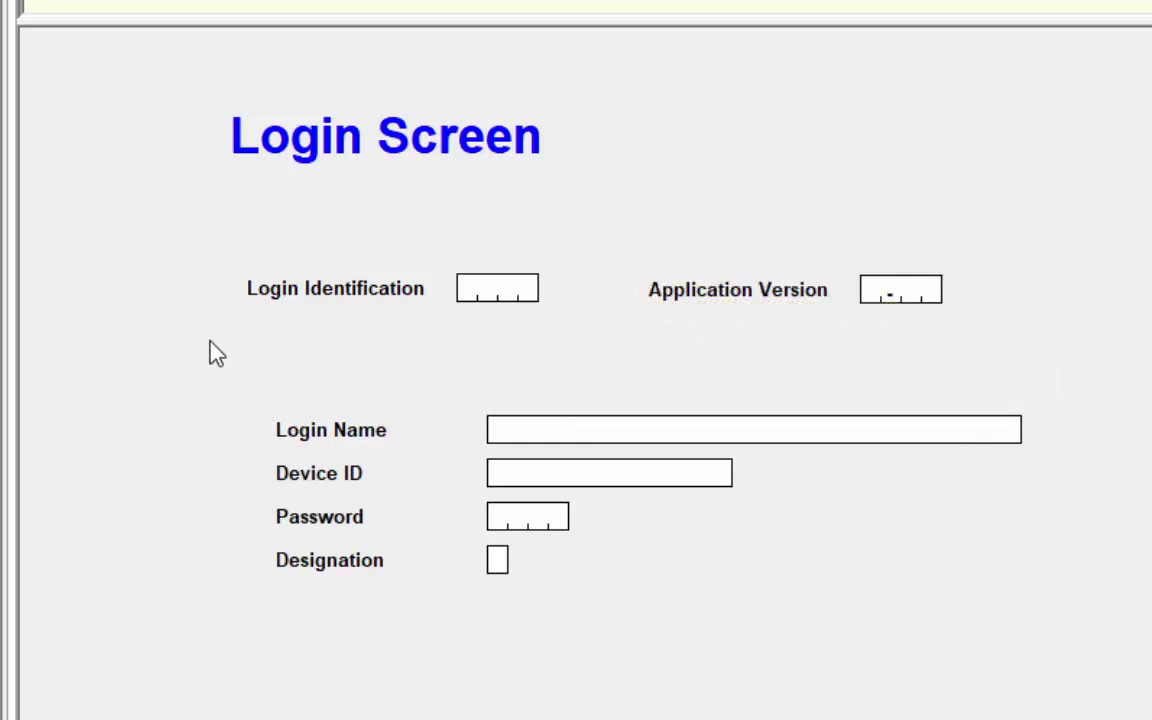
# Left-align the Login Identification, Login Name, Device ID, Password and Designation labels.
pyautogui.moveTo(170, 247); pyautogui.dragTo(436, 600)
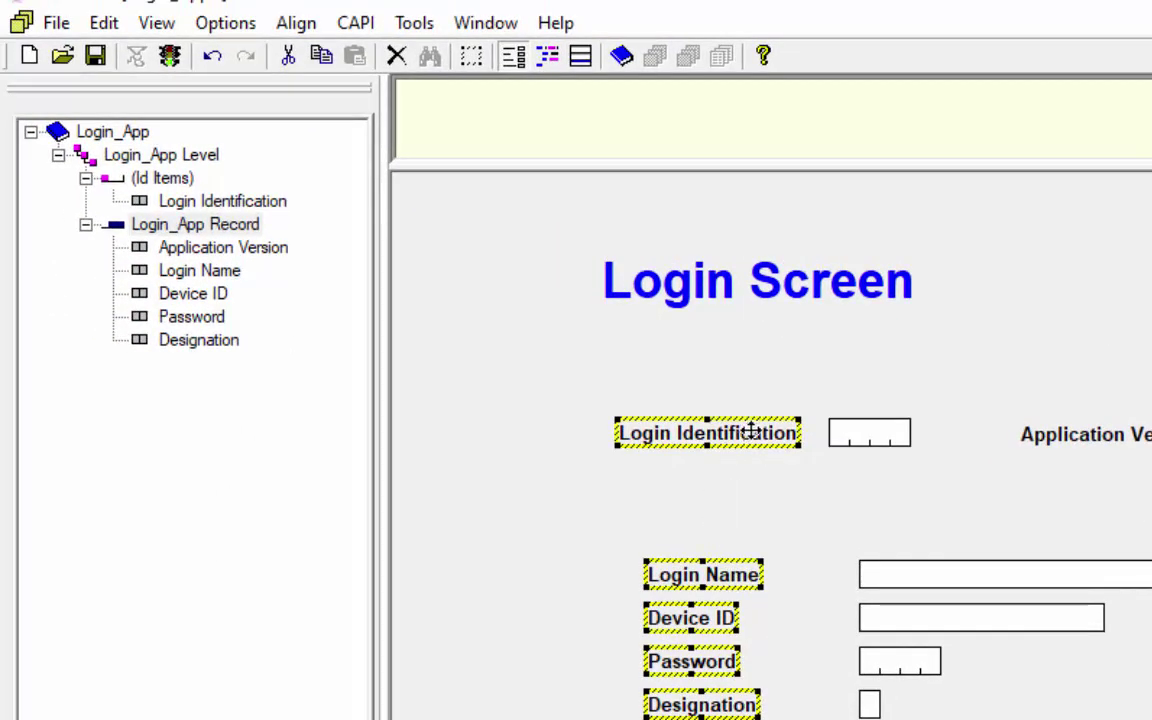
pyautogui.click(297, 24)
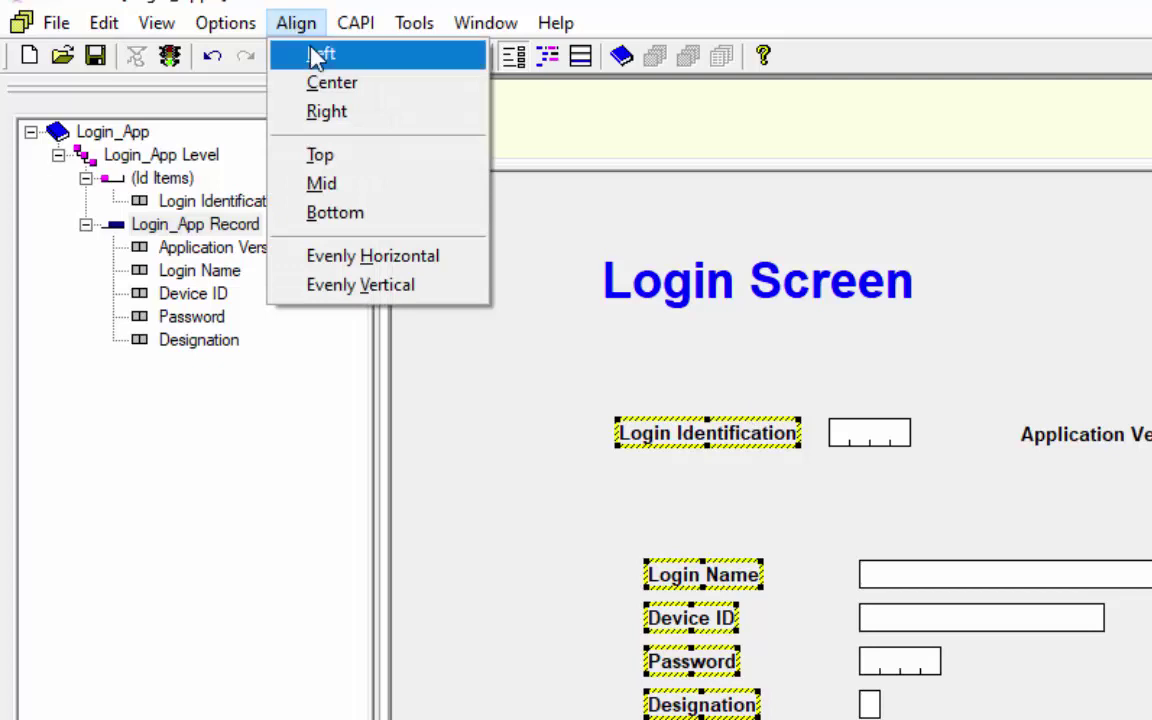
pyautogui.click(320, 55)
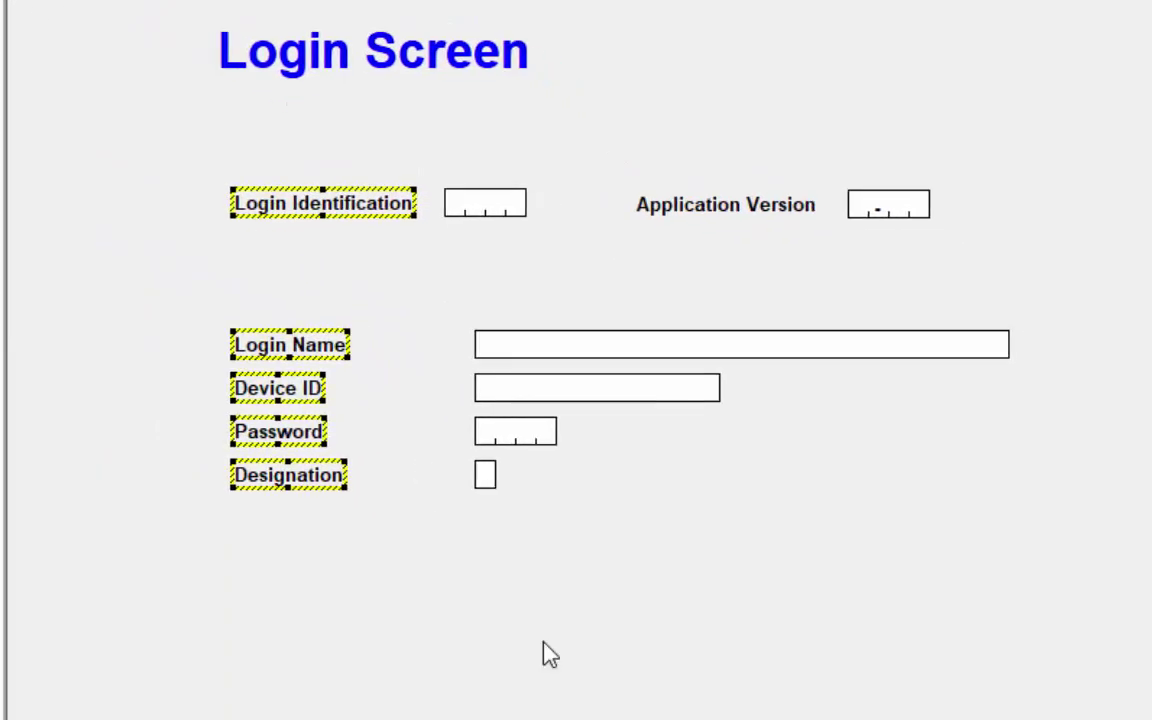
pyautogui.click(833, 669)
# Left-align the entry boxes of Login Identification, Login Name, Device ID, Password and Designation.
pyautogui.moveTo(308, 231); pyautogui.dragTo(1118, 630)
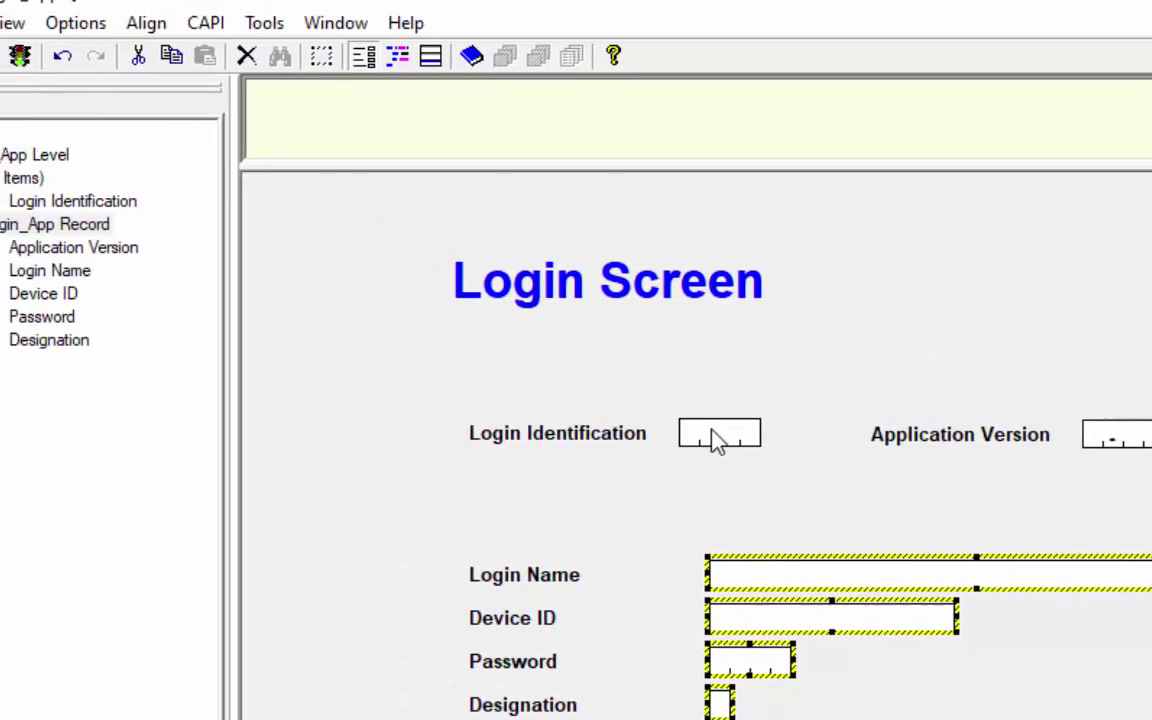
pyautogui.keyDown('ctrl'); pyautogui.click(366, 140); pyautogui.keyUp('ctrl')
pyautogui.click(146, 24)
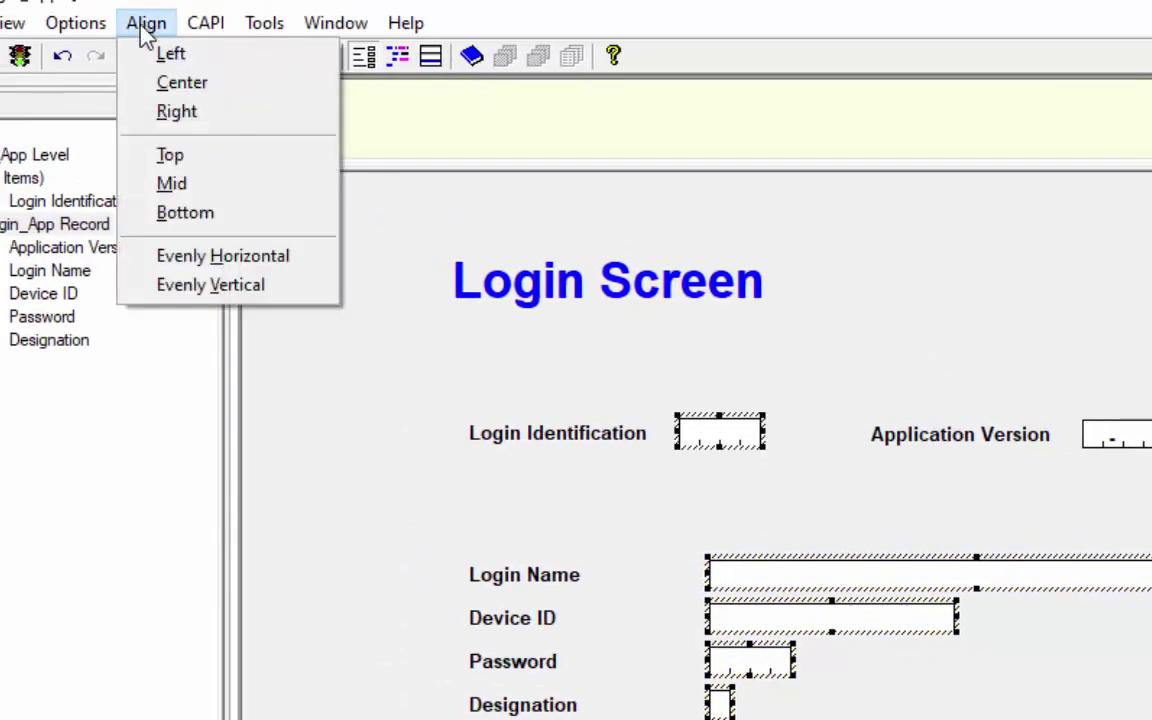
pyautogui.click(172, 56)
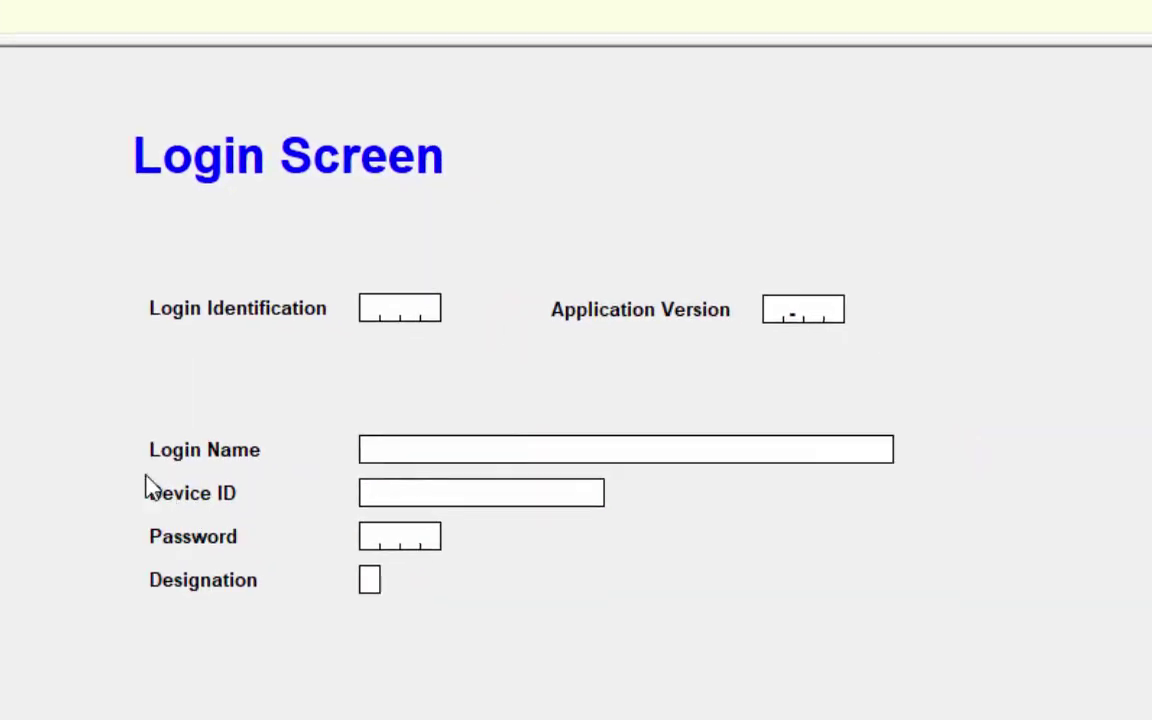
# Move the Login Name, Device ID, Password and Designation labels and boxes up to just below the Login Identification row.
pyautogui.moveTo(80, 378); pyautogui.dragTo(1096, 715)
pyautogui.press('Up')
pyautogui.press('Up')
pyautogui.press('Up')
pyautogui.press('Up')
pyautogui.press('Up')
pyautogui.press('Up')
pyautogui.press('Up')
pyautogui.press('Up')
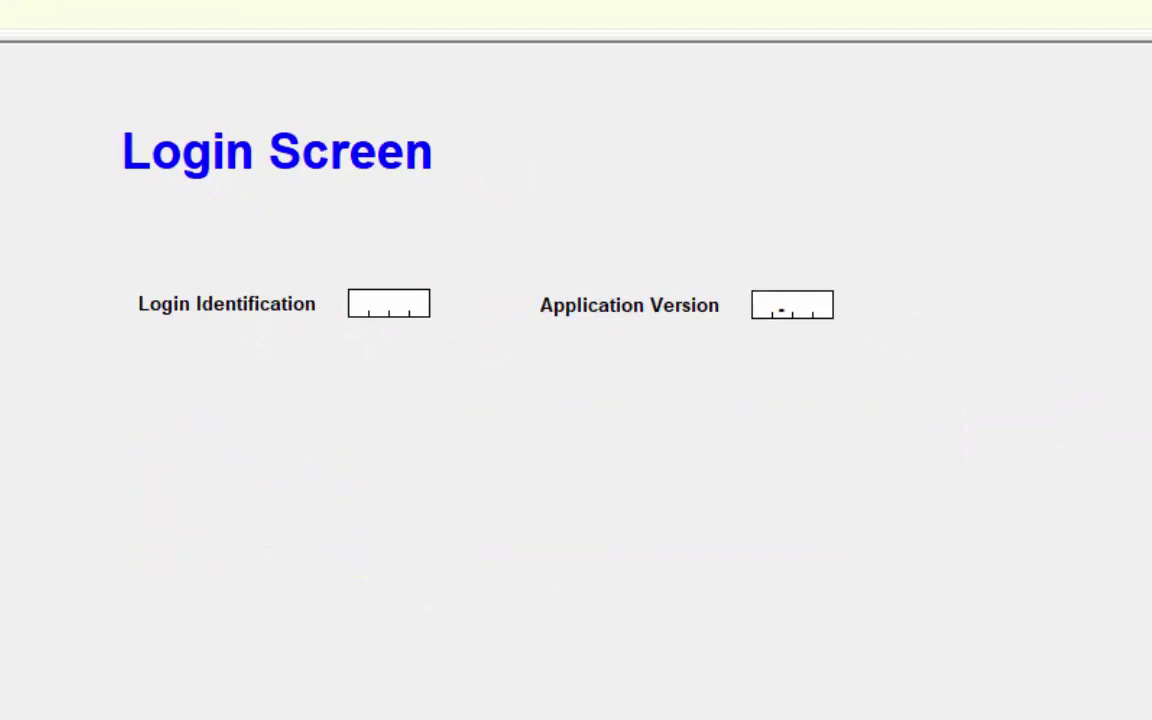
pyautogui.press('Up')
pyautogui.press('Up')
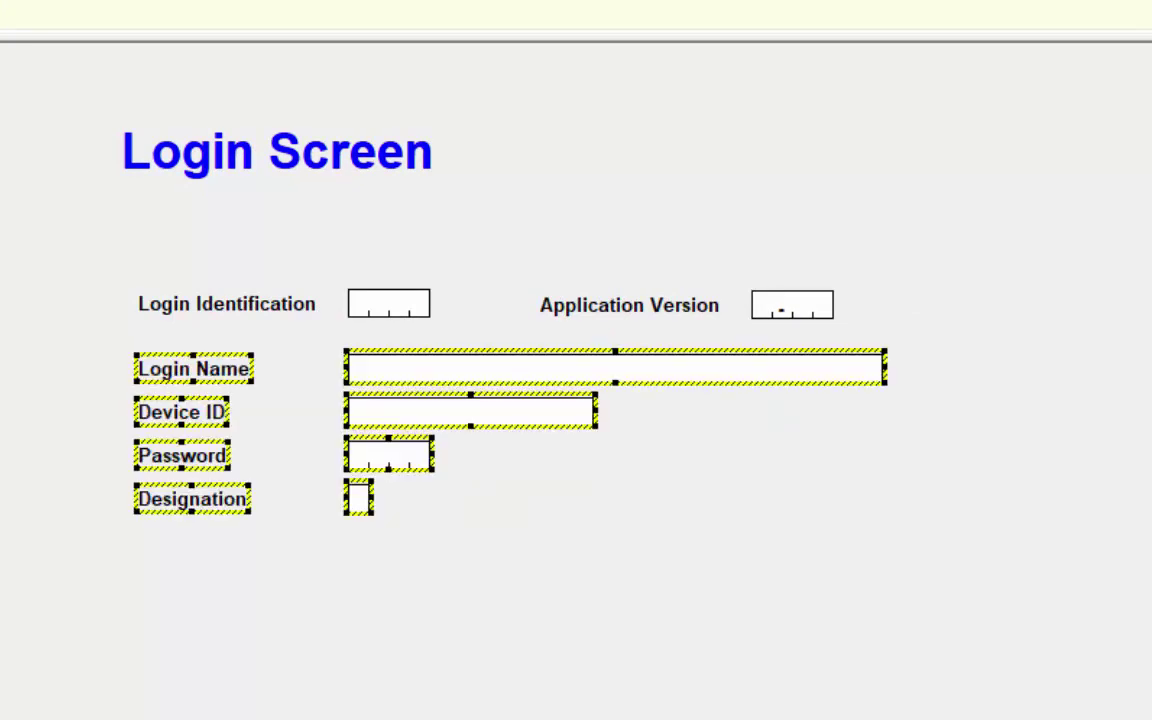
pyautogui.click(504, 648)
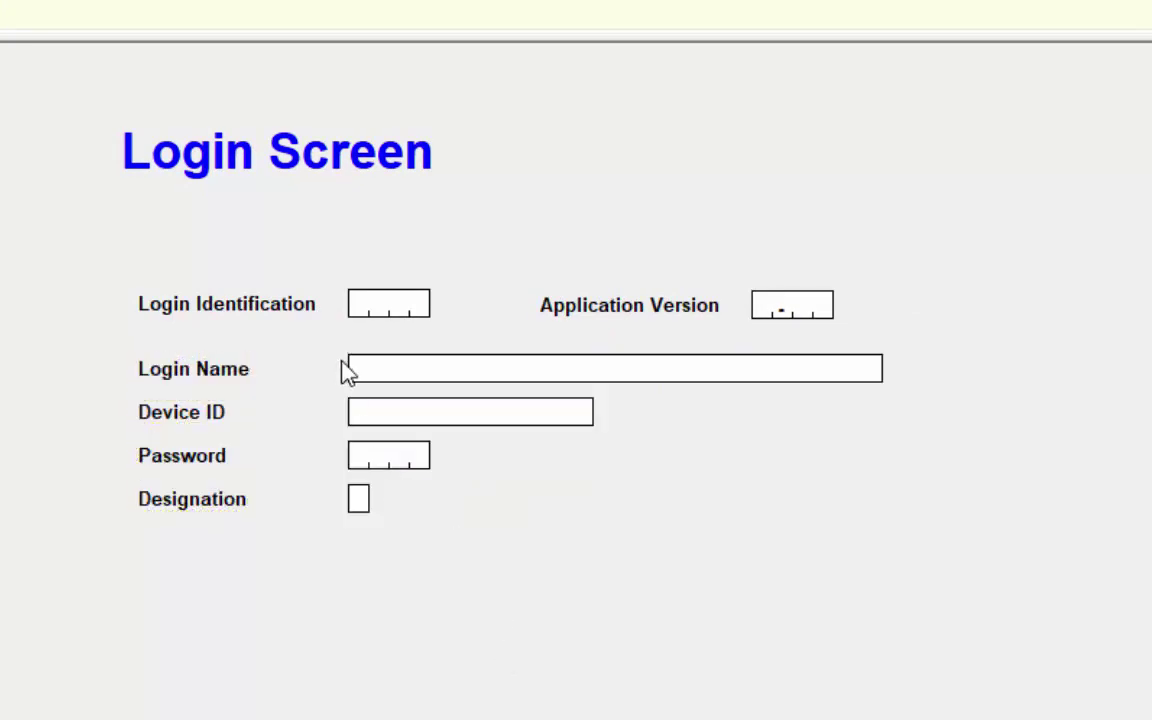
# Make the Application Version field (APP_VERSION) Protected in its field properties.
pyautogui.click(799, 307)
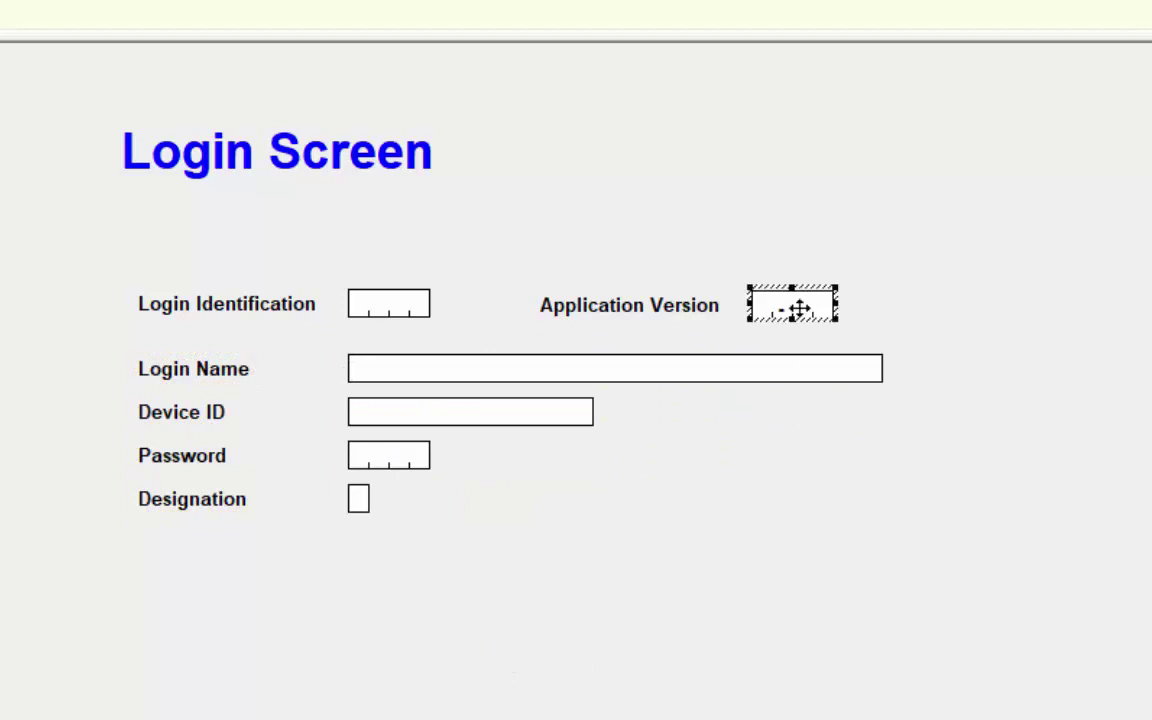
pyautogui.rightClick(799, 309)
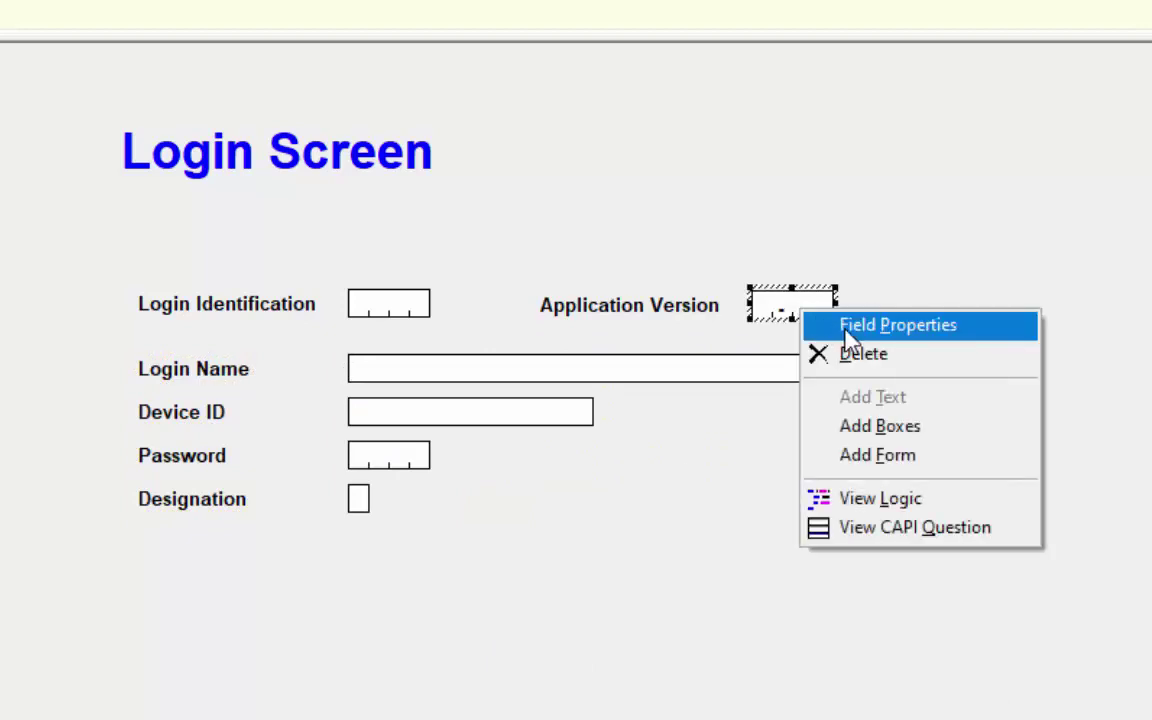
pyautogui.click(846, 330)
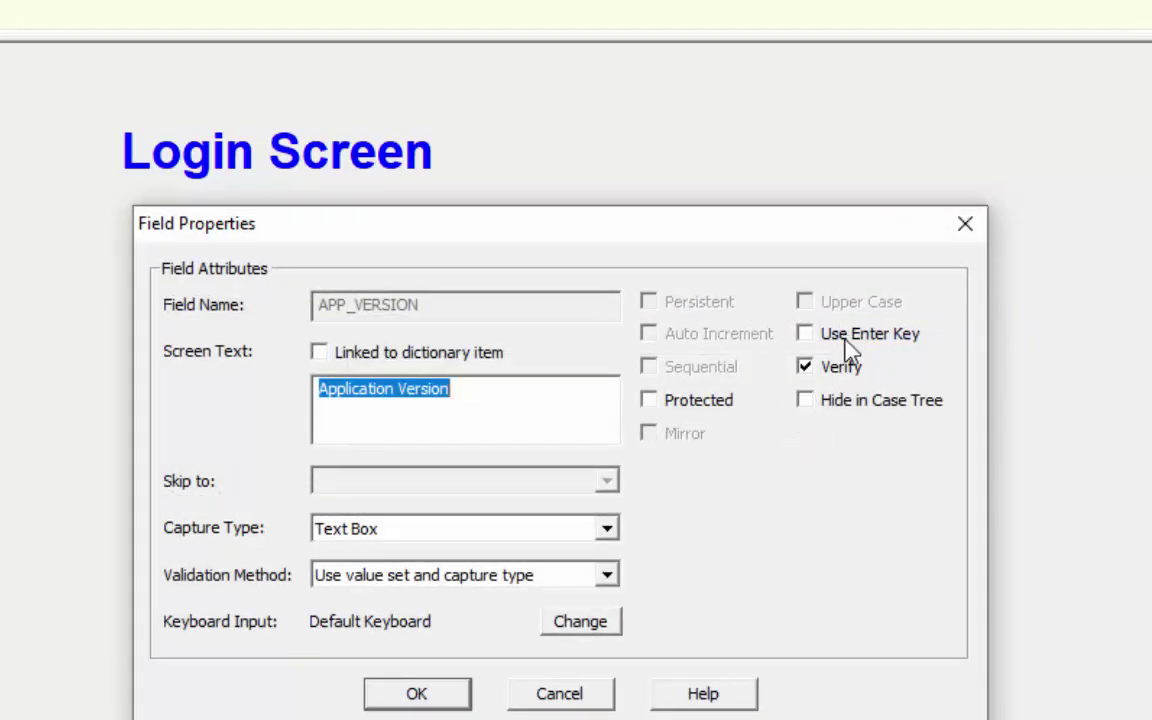
pyautogui.click(688, 401)
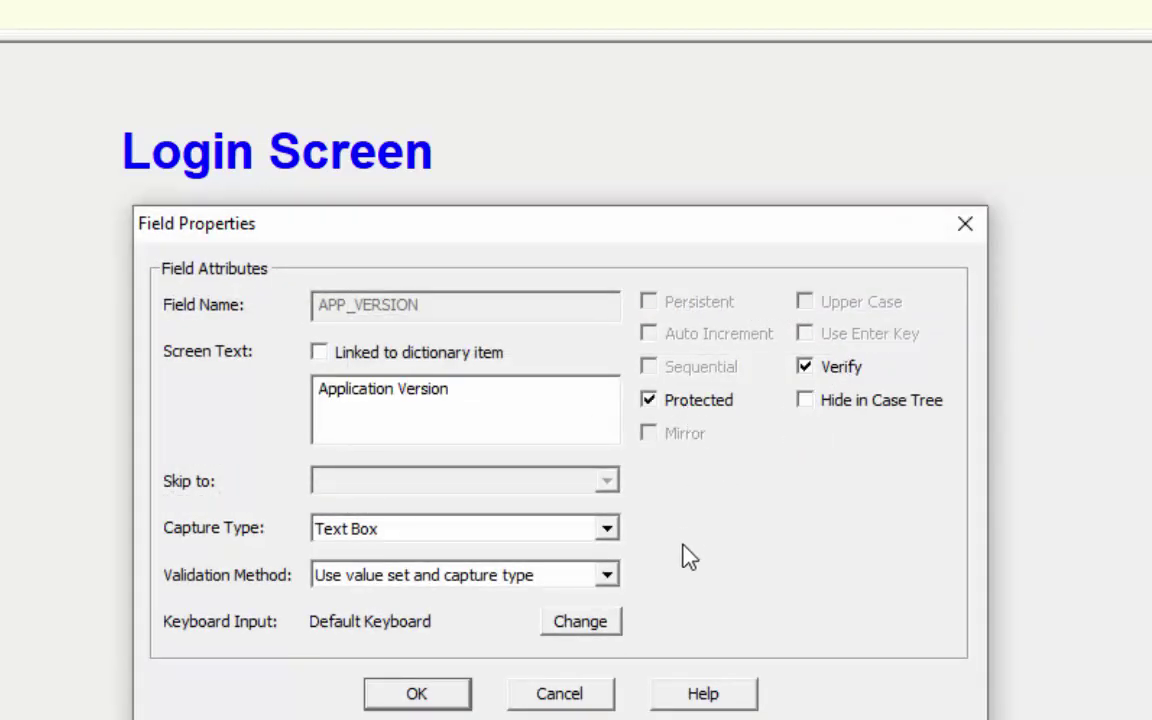
pyautogui.click(418, 695)
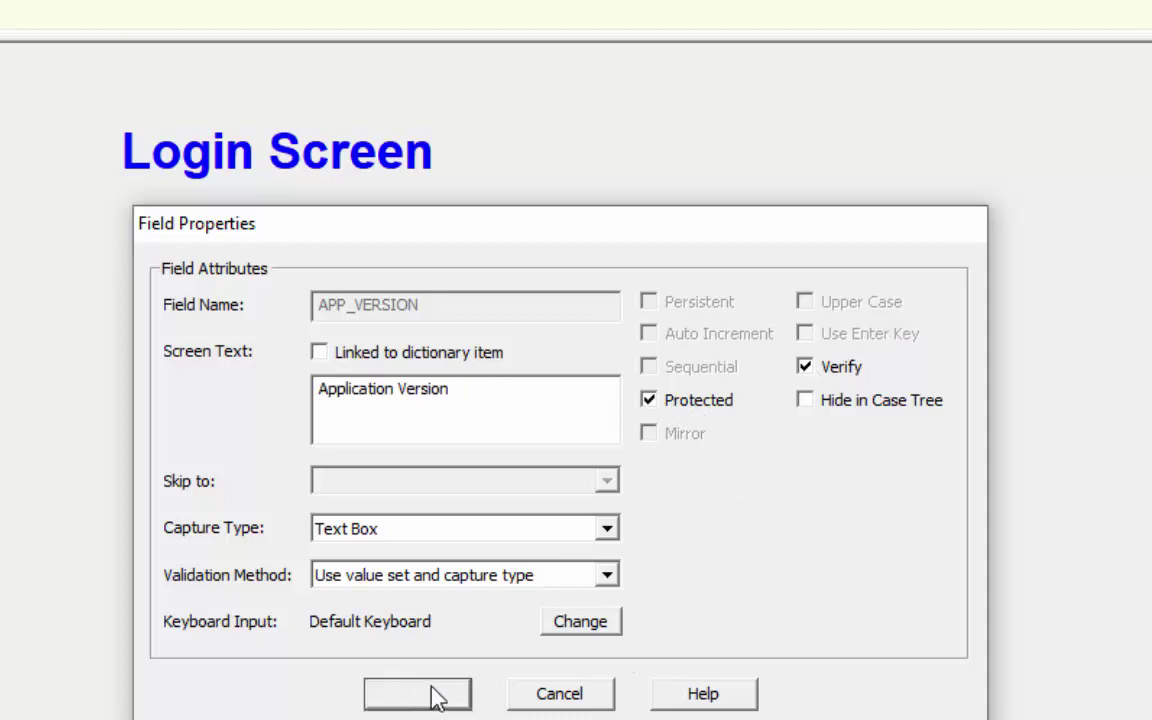
pyautogui.click(790, 527)
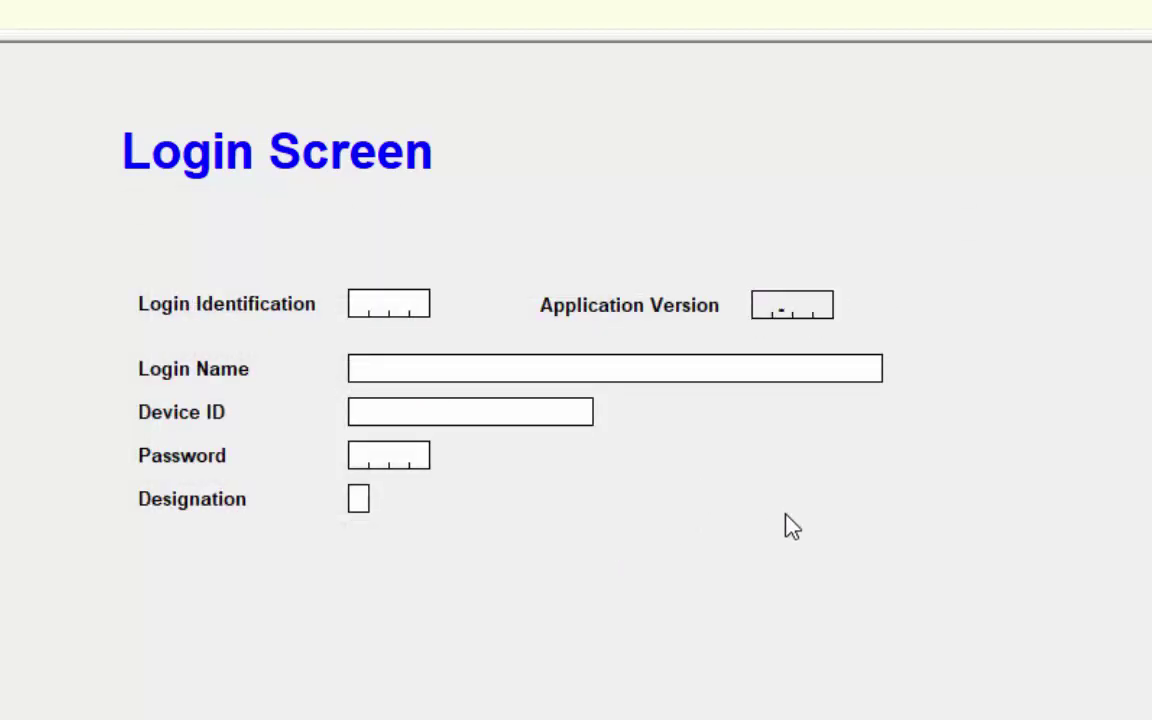